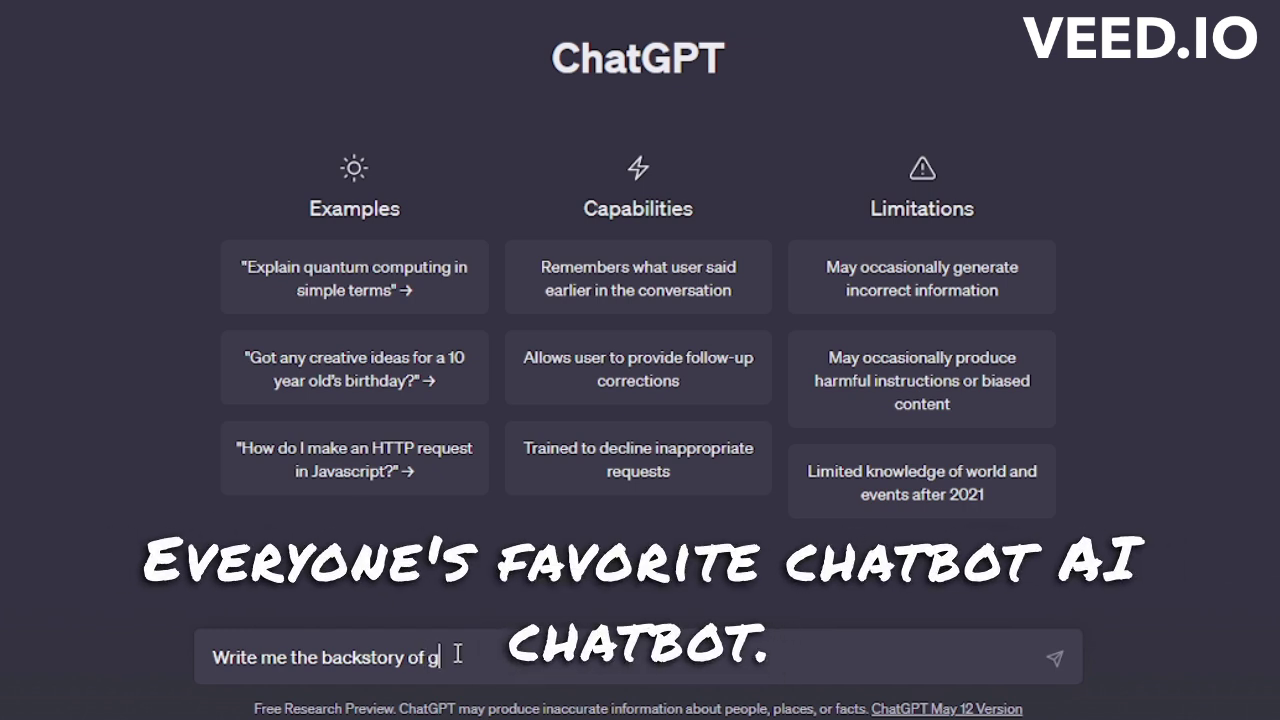
Finish and send the character backstory request to ChatGPT
text(oku)
key(Return)
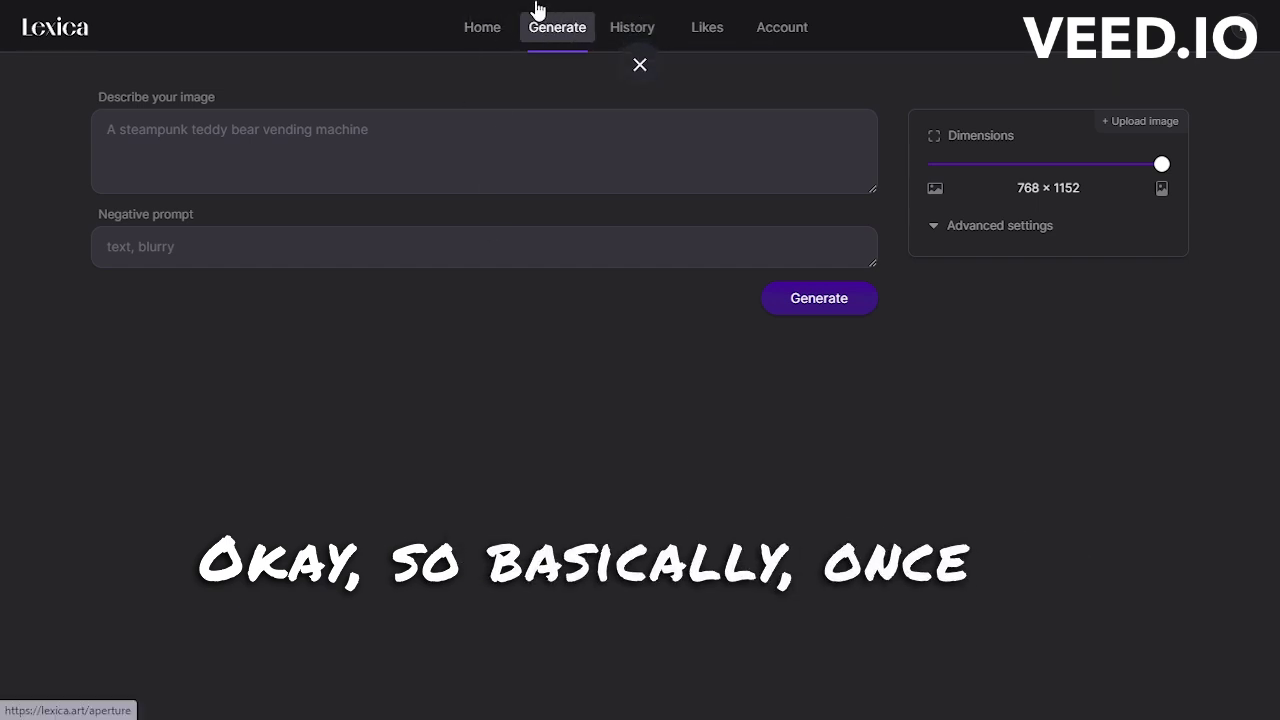
Search Lexica's home page for 'Goku' and browse the 1,697 image results
click(480, 28)
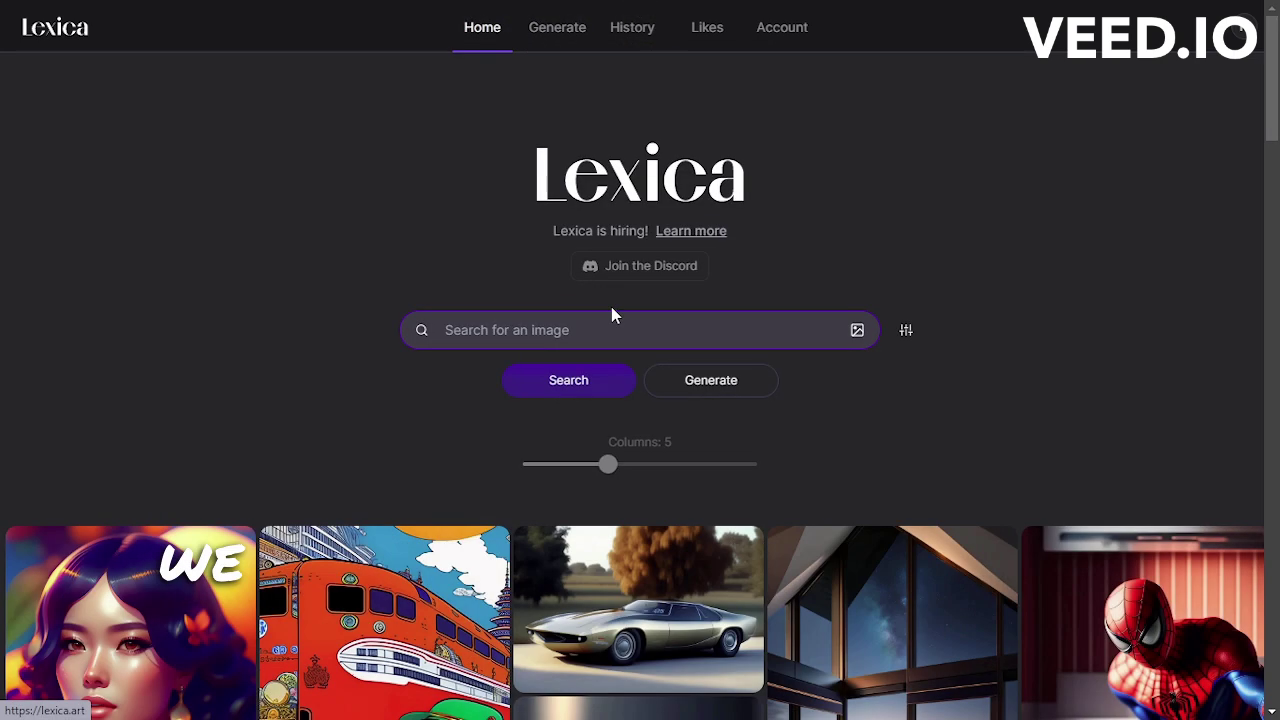
text(Goku)
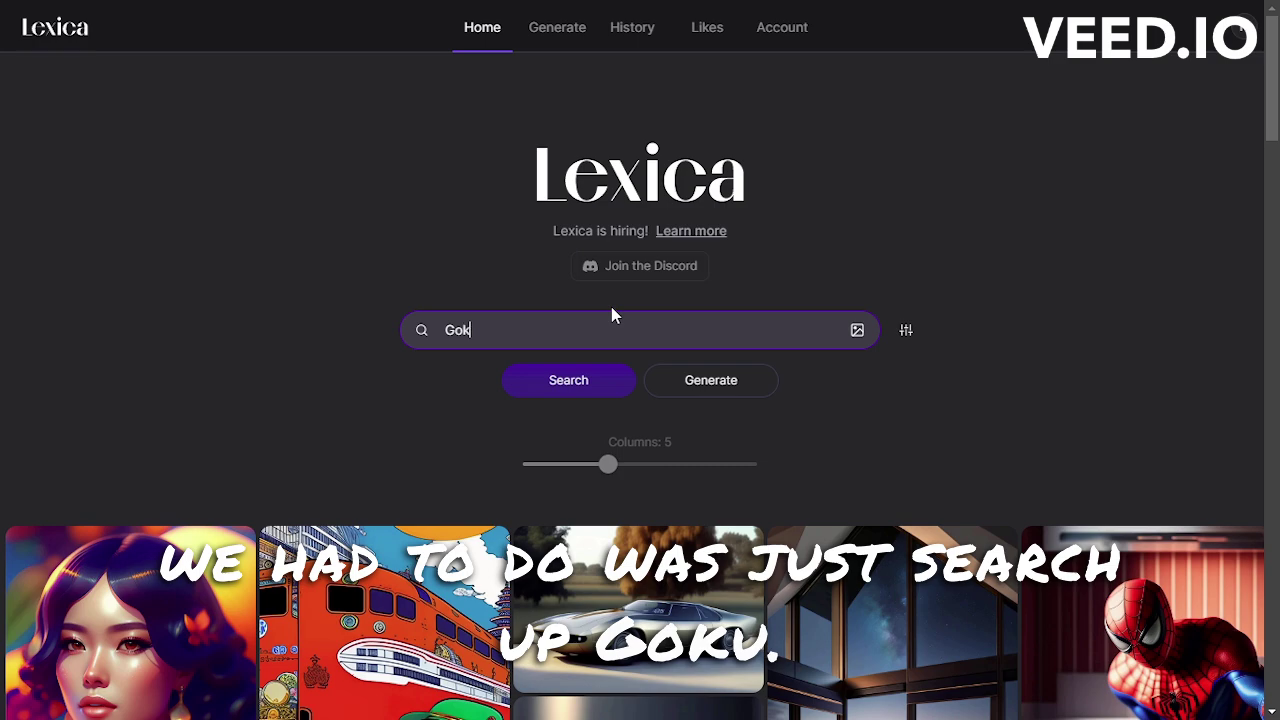
key(Return)
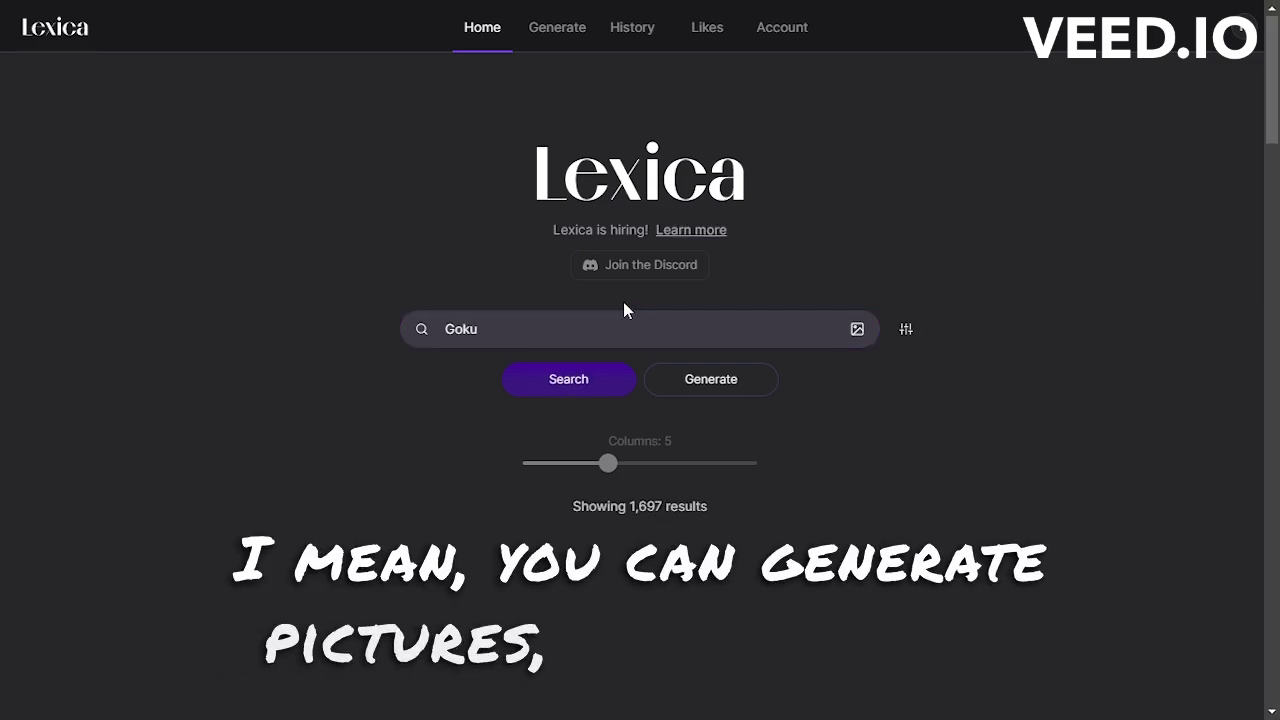
scroll(623, 303, down, 3)
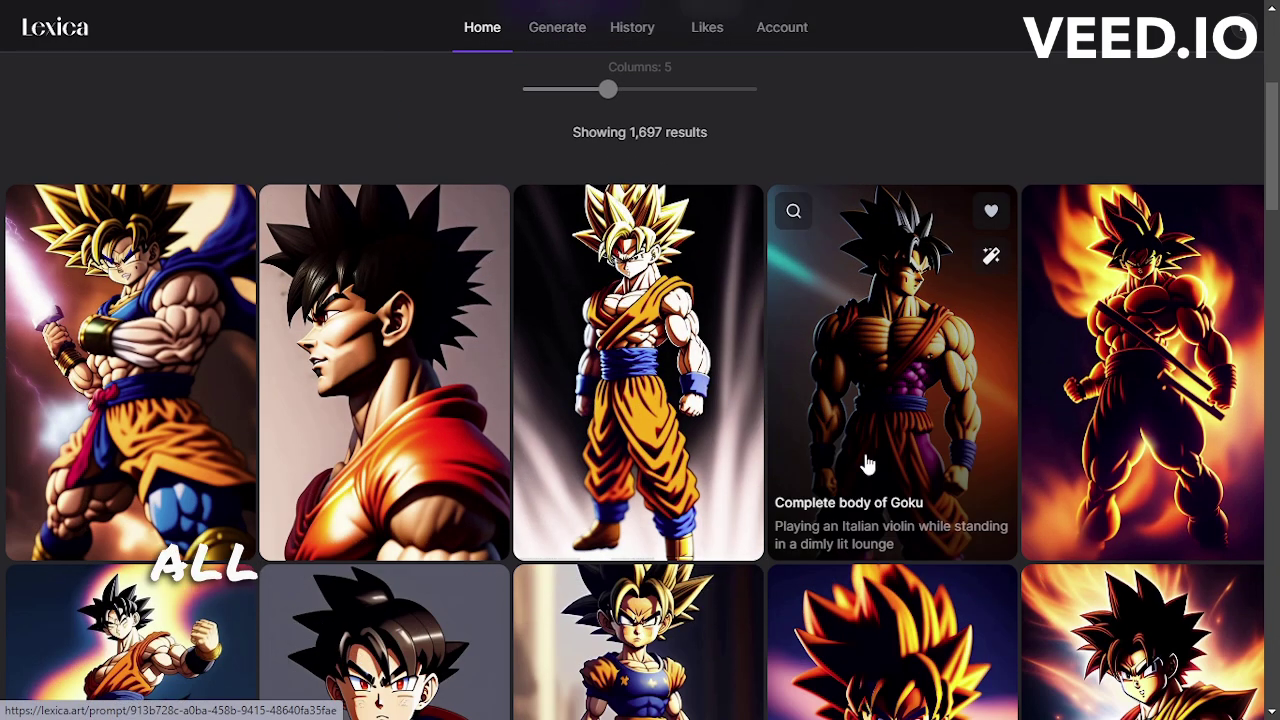
scroll(797, 414, down, 3)
scroll(603, 396, down, 10)
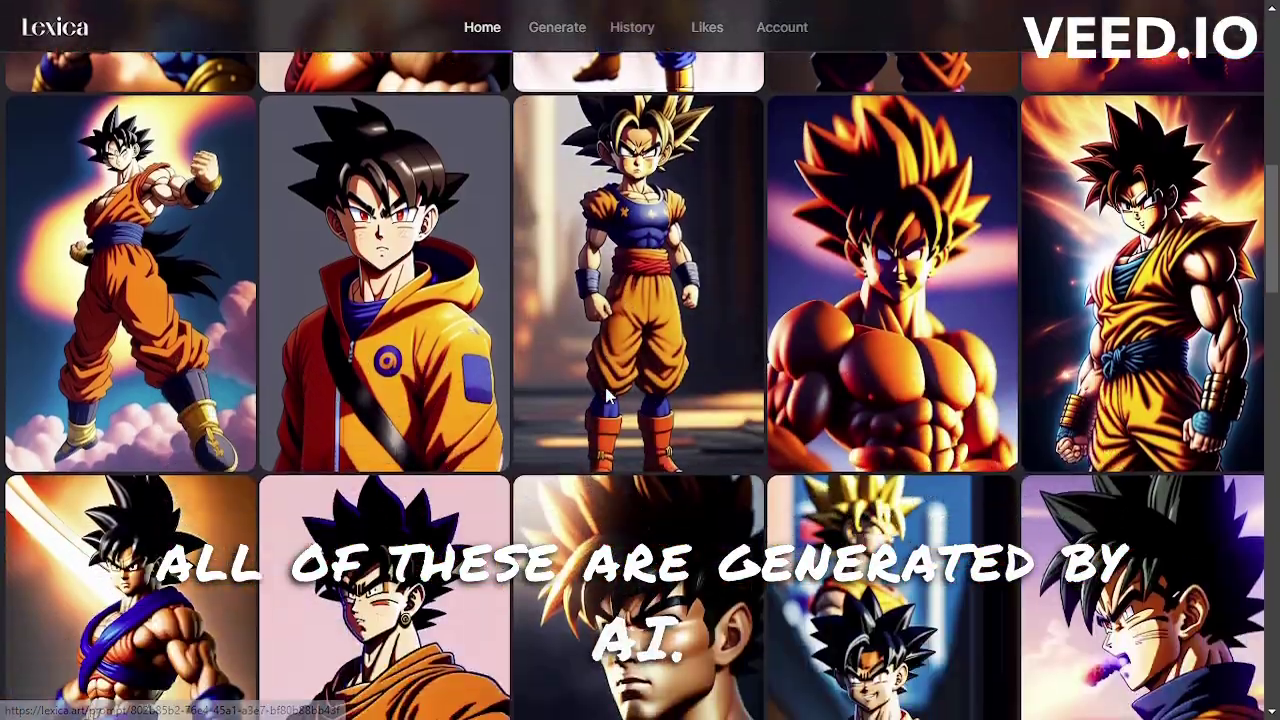
scroll(603, 395, down, 10)
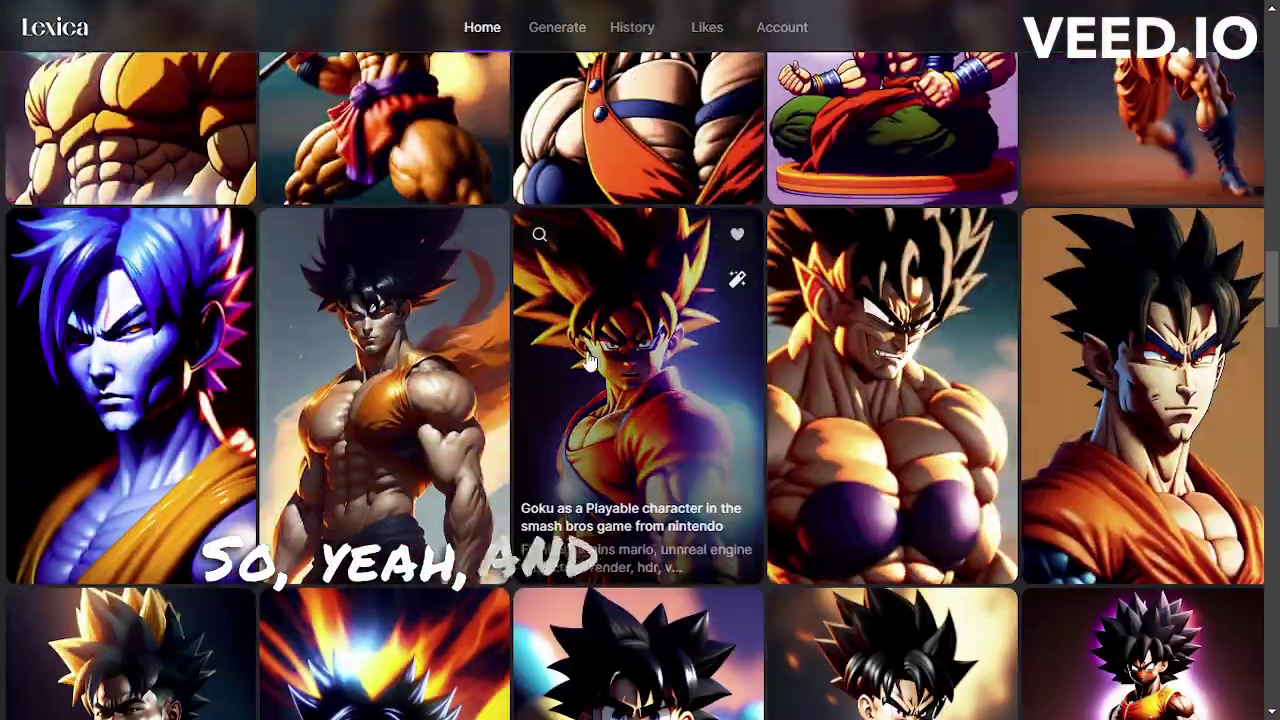
scroll(590, 360, down, 10)
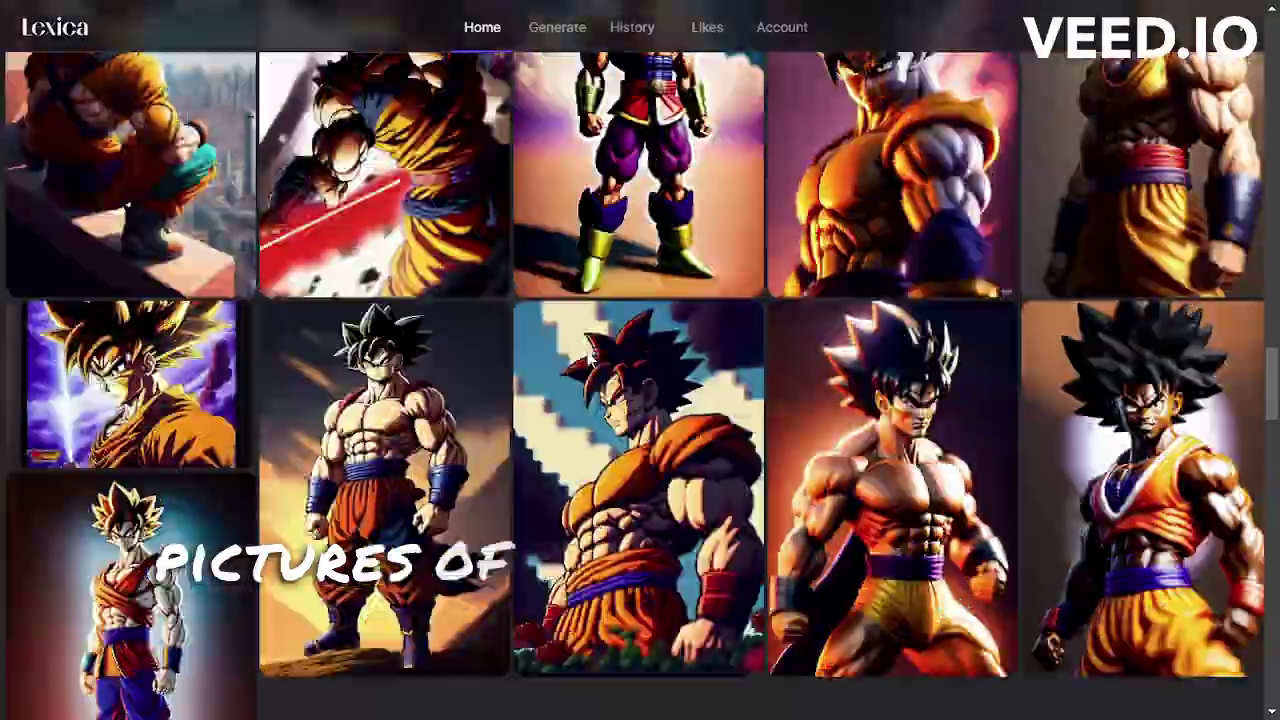
scroll(678, 240, up, 20)
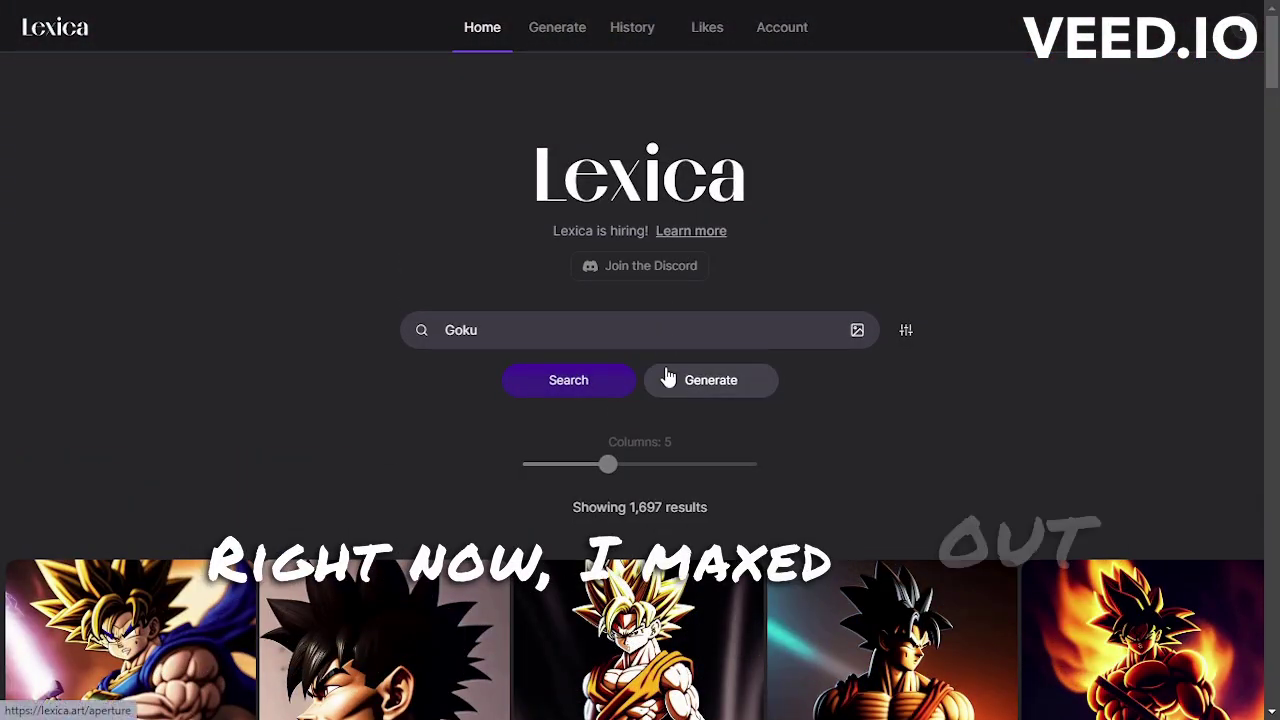
Try generating a 1152 × 768 image from the prompt 'Goku', which hits the free-trial-ended notice
click(668, 378)
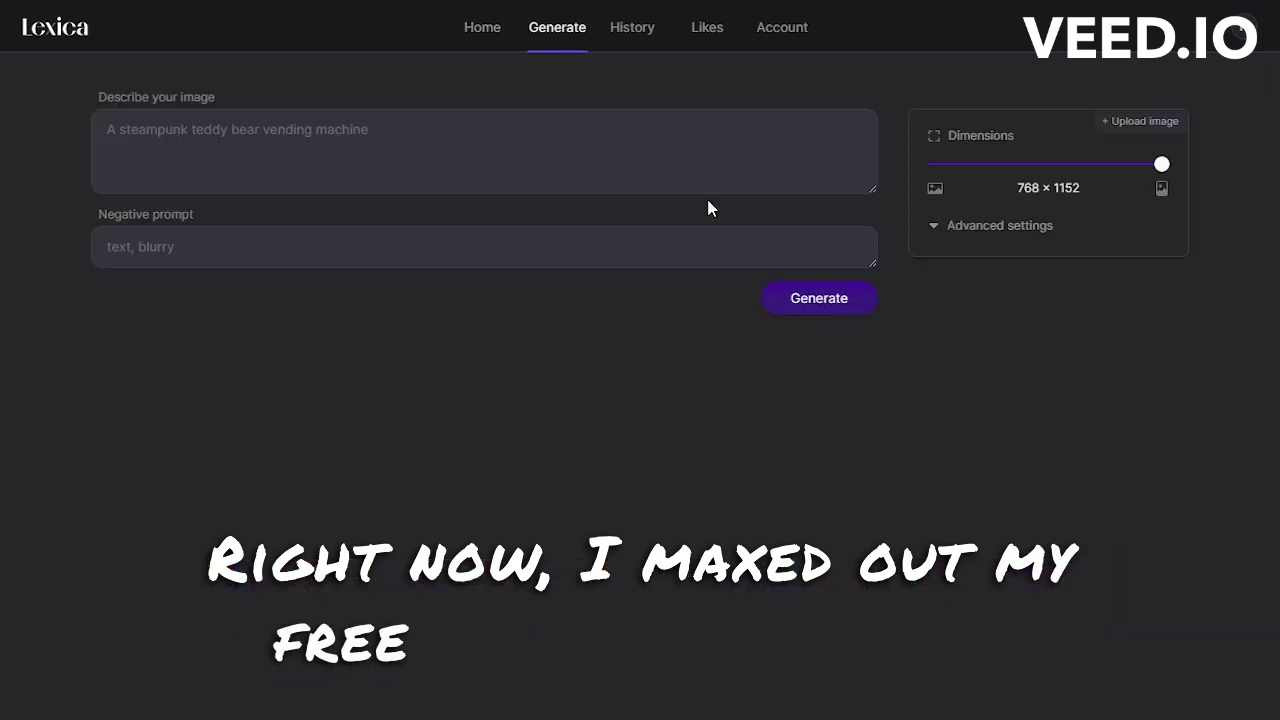
drag(1161, 164, 917, 162)
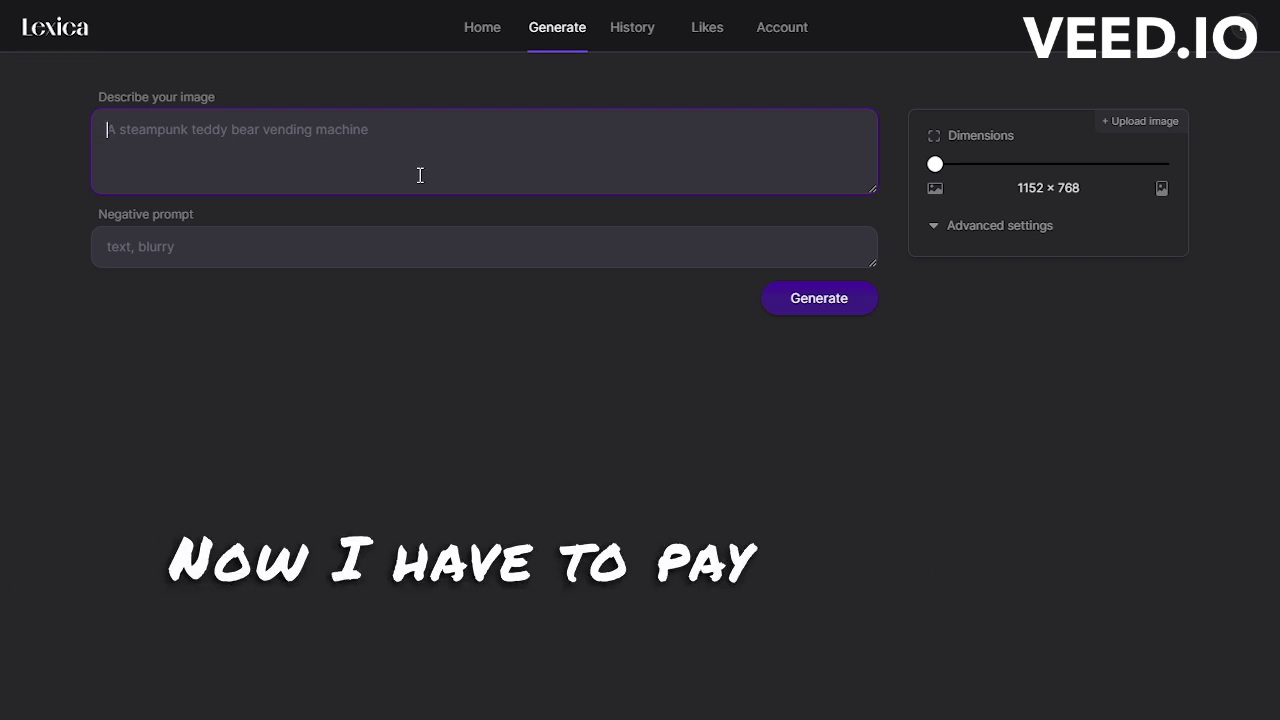
text(Goku)
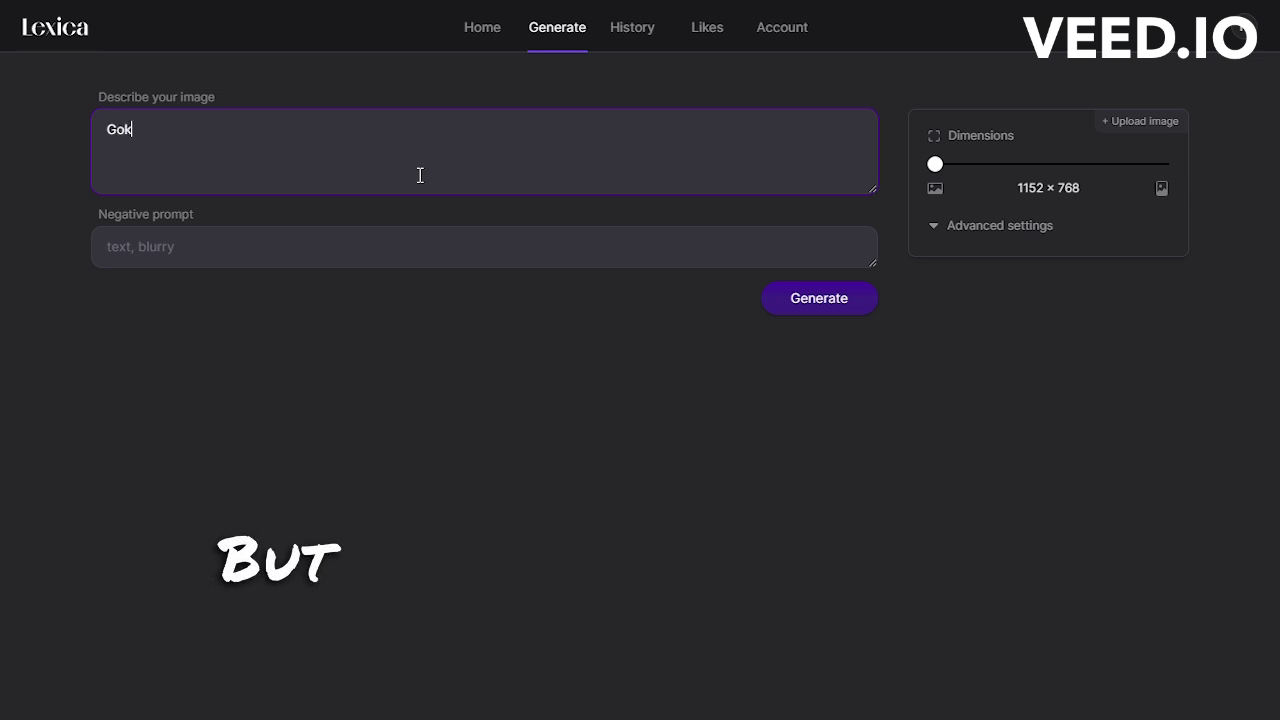
key(Return)
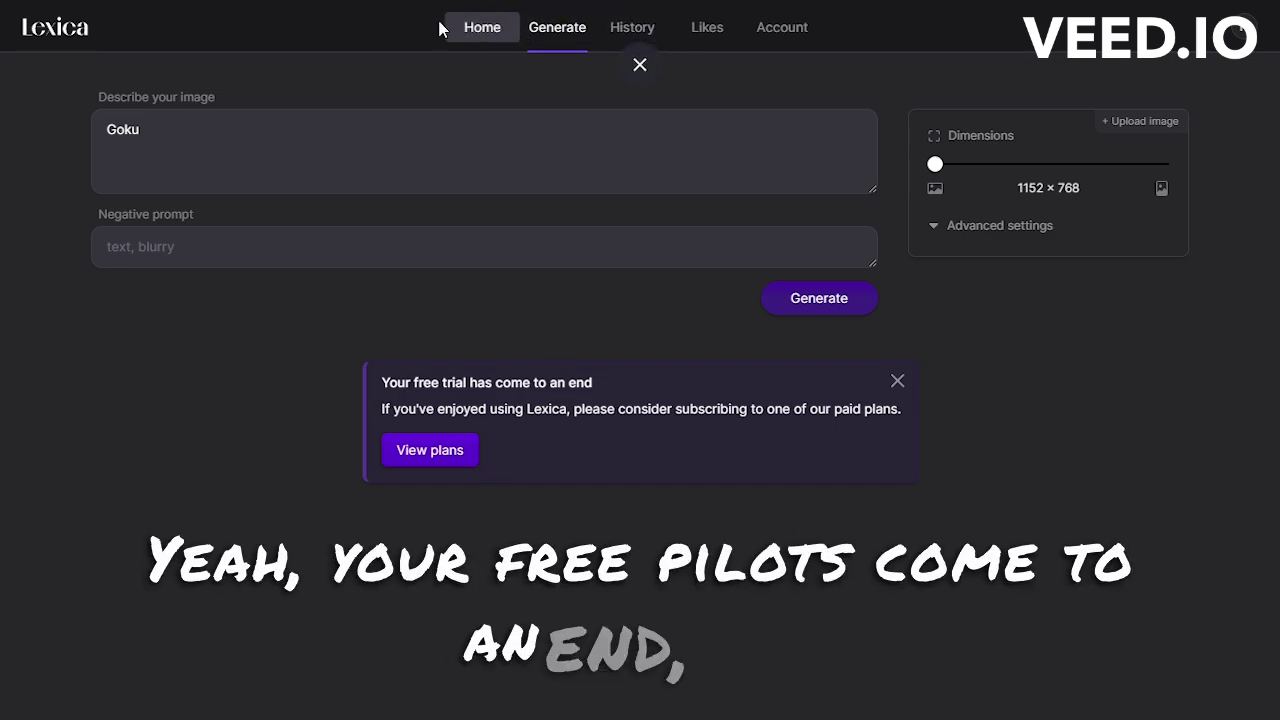
click(481, 30)
Rerun the goku search and lay the results out in a five-column grid
scroll(829, 634, down, 2)
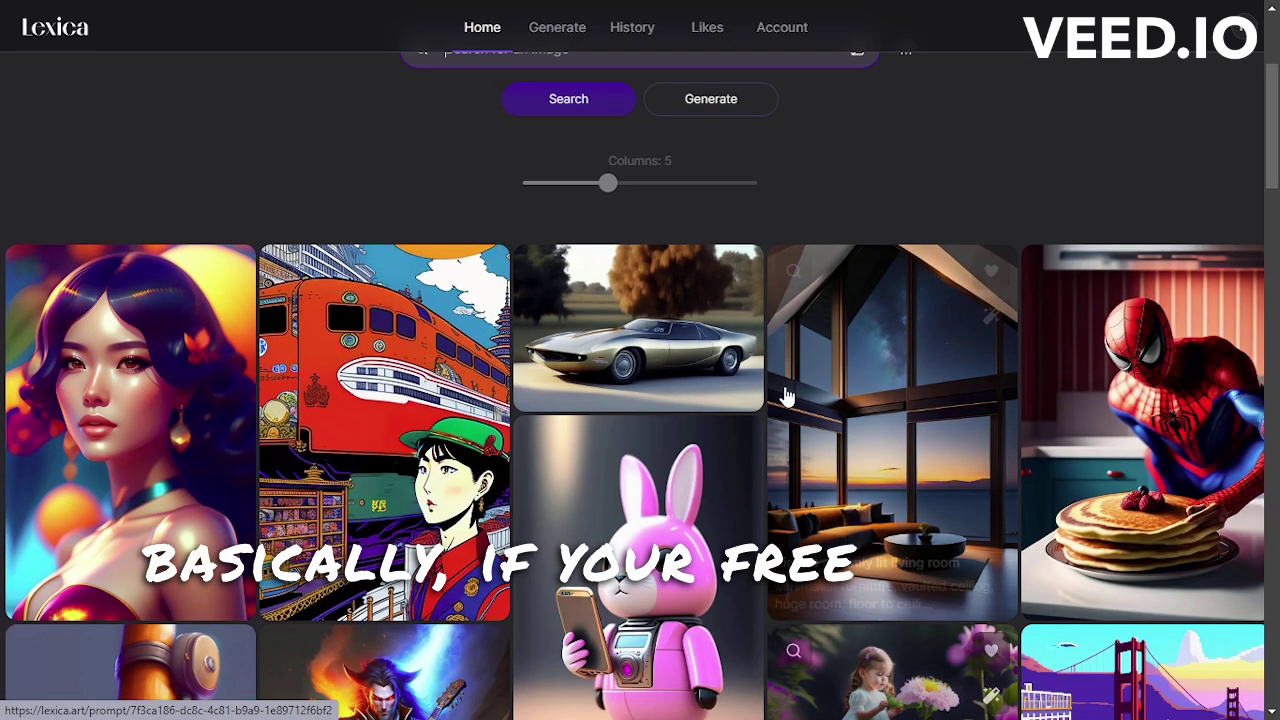
scroll(790, 290, up, 3)
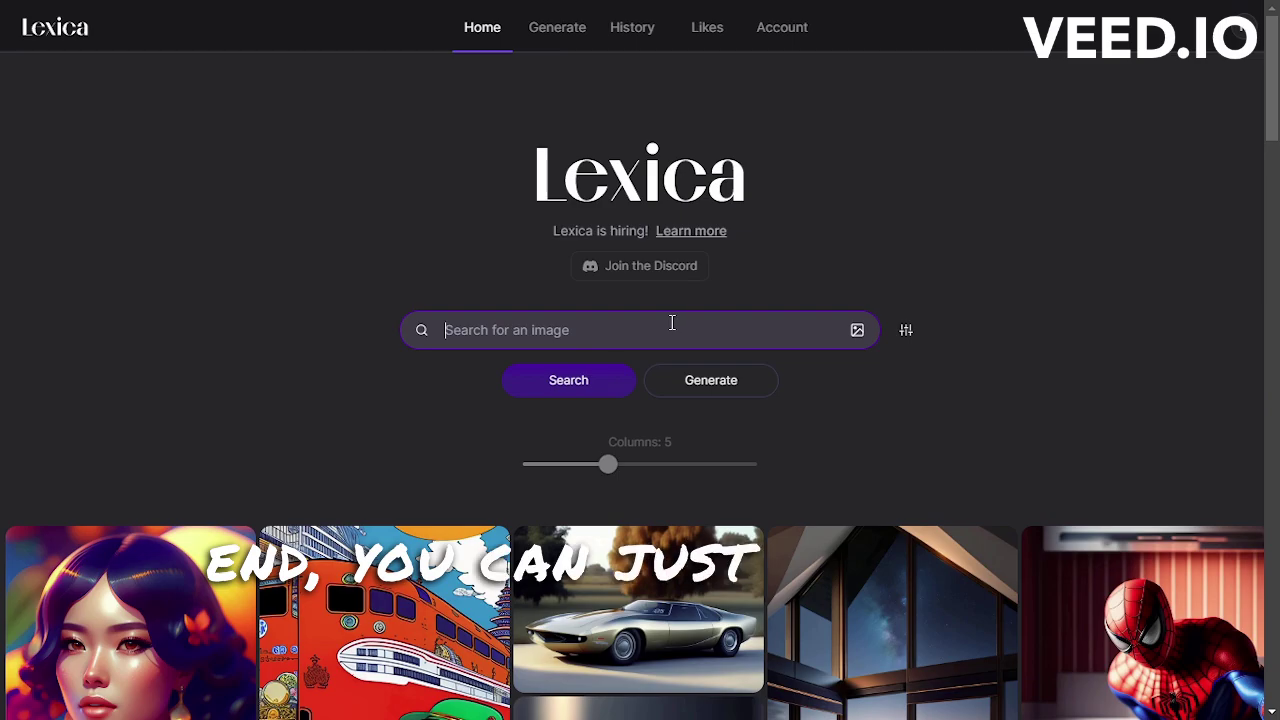
key(Return)
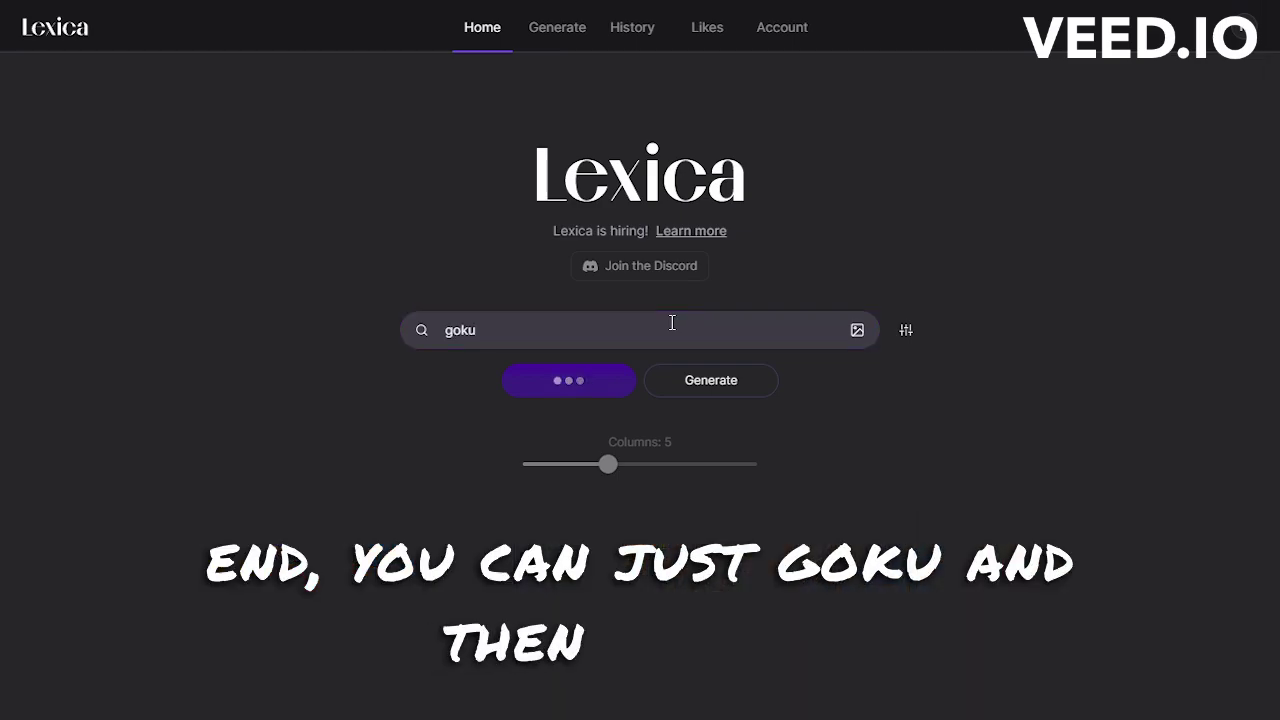
scroll(585, 370, down, 12)
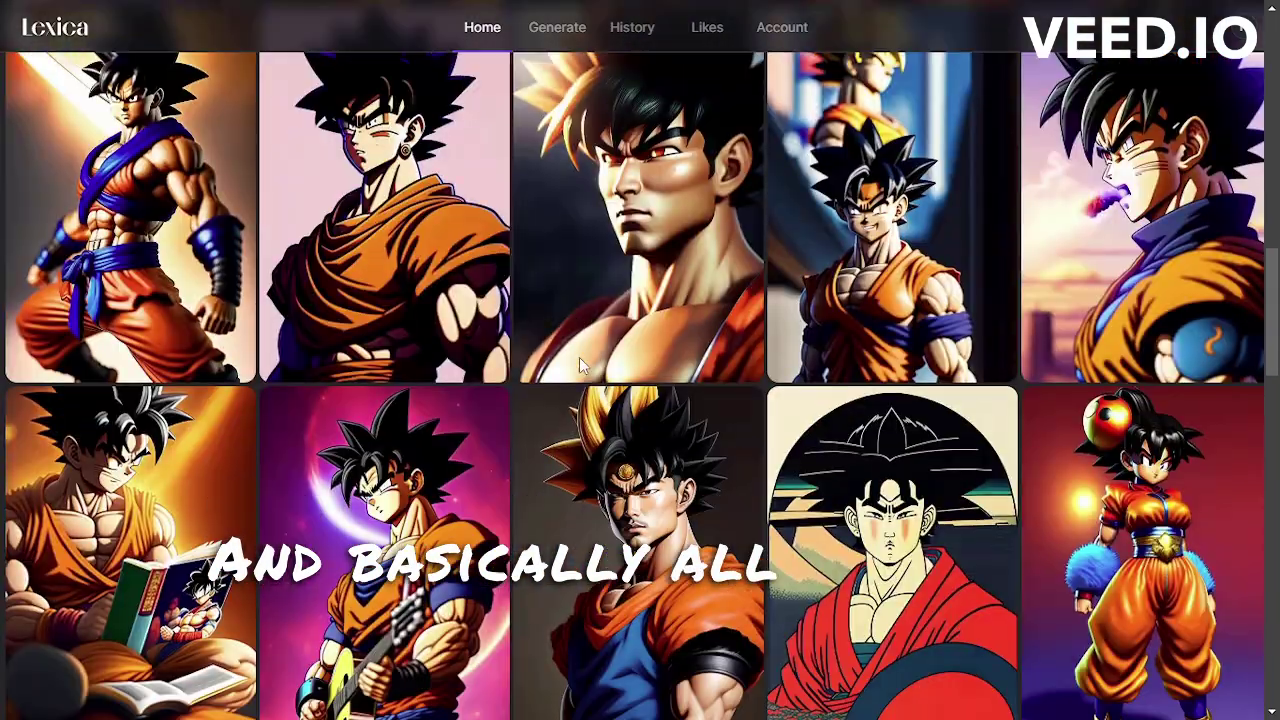
scroll(580, 365, down, 5)
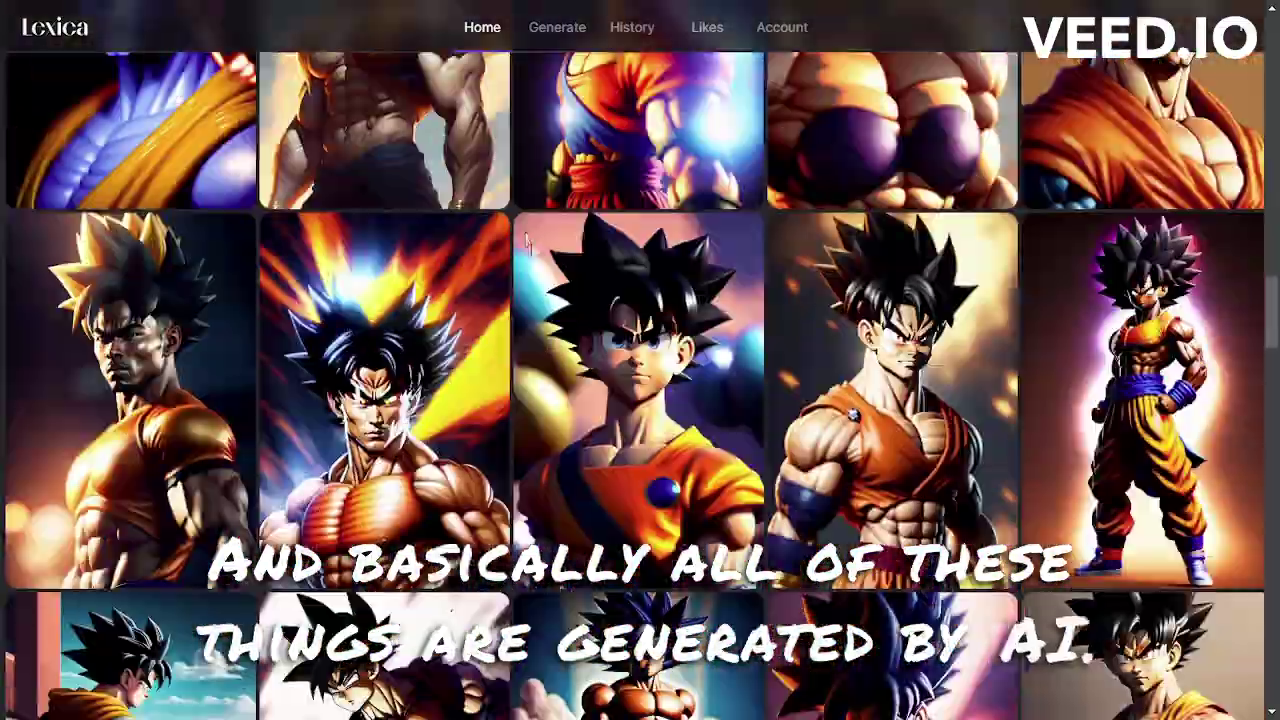
scroll(525, 240, up, 15)
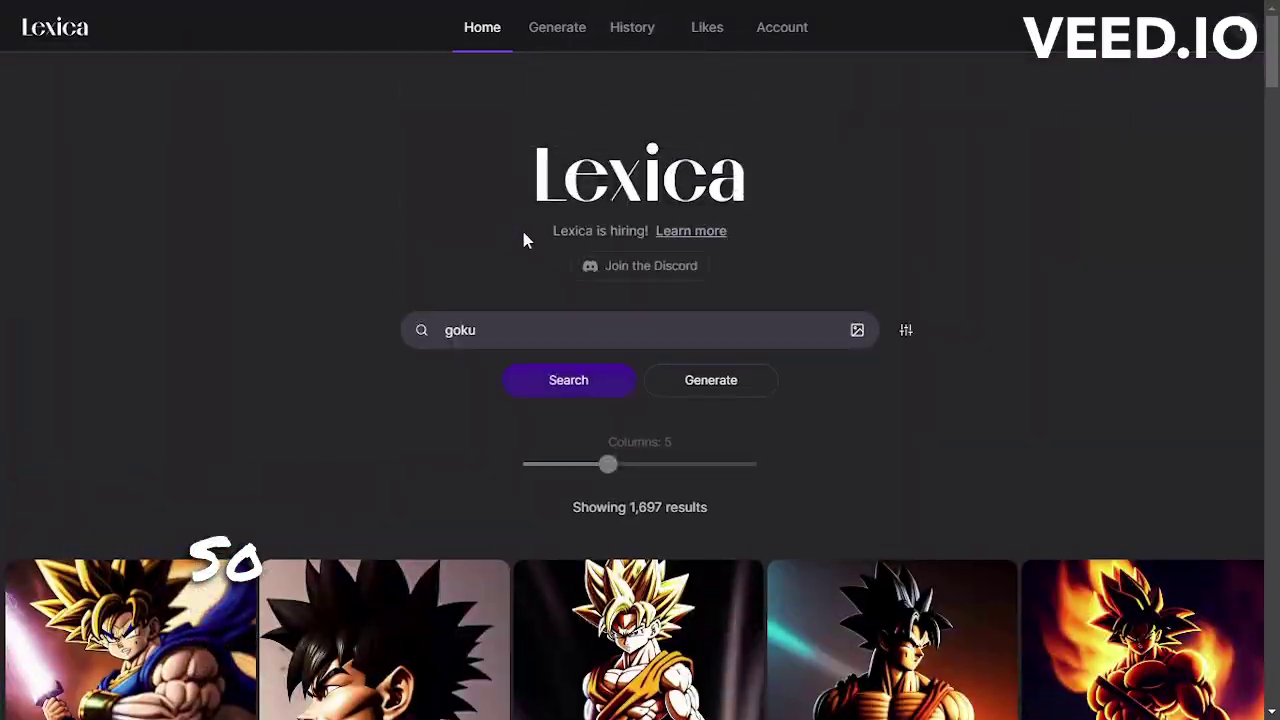
drag(608, 464, 604, 490)
scroll(604, 490, down, 10)
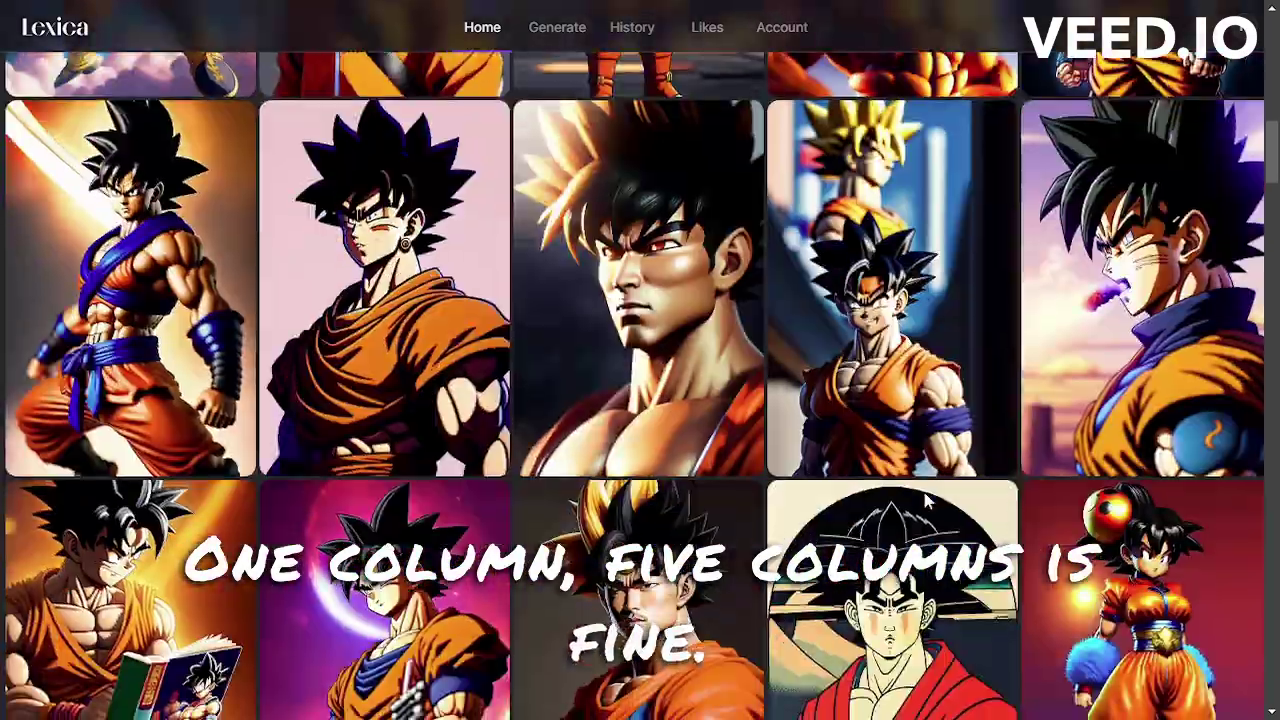
Scroll far down the Goku search results to view more AI-generated Goku artwork
scroll(908, 607, down, 15)
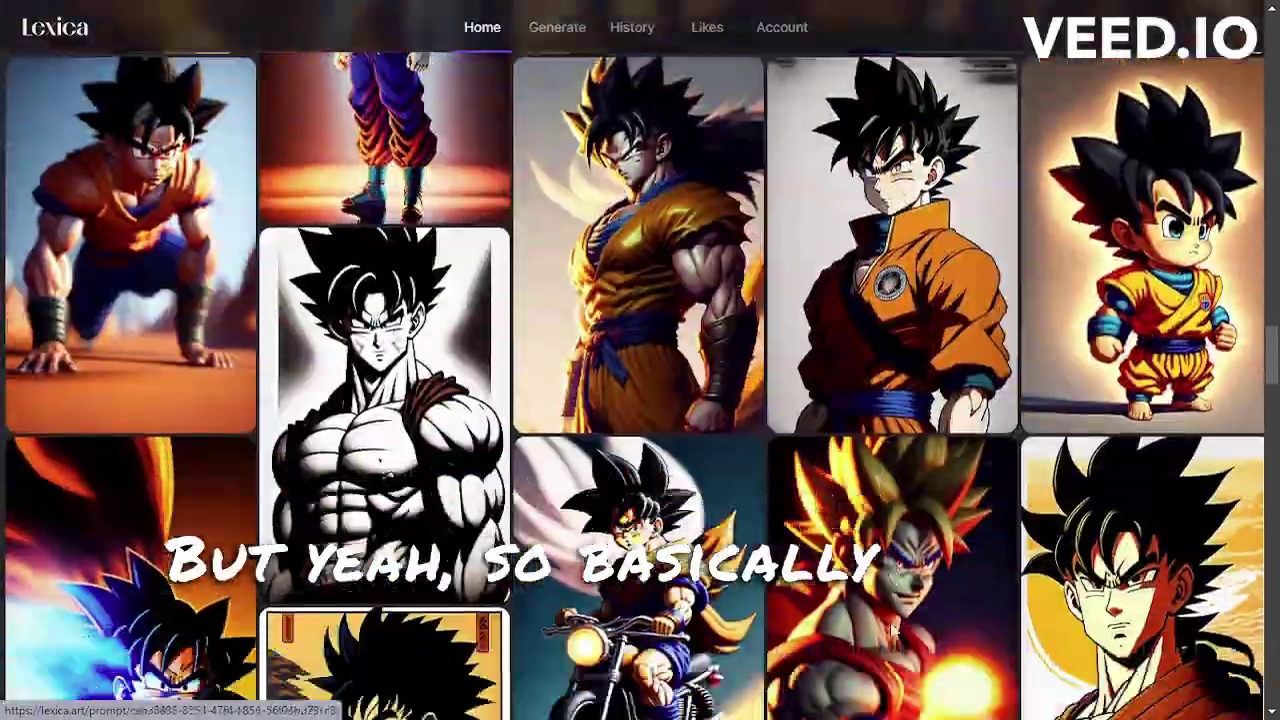
scroll(907, 606, down, 5)
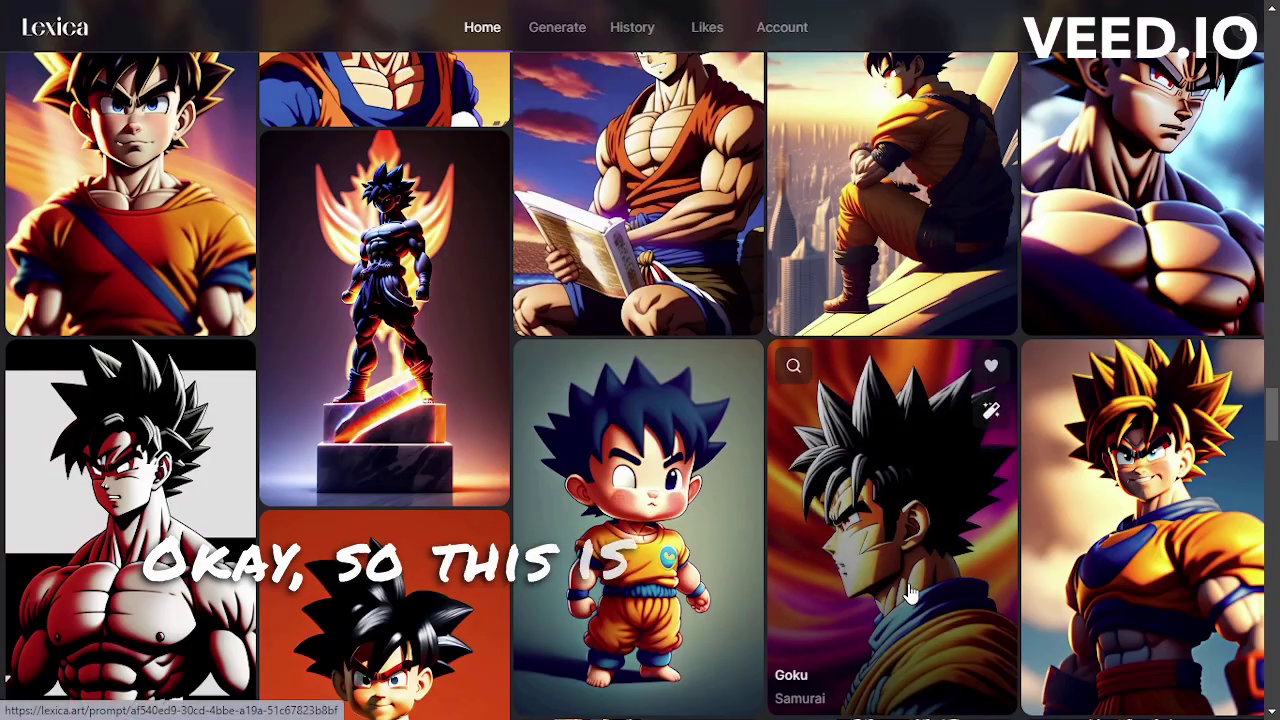
scroll(908, 598, down, 5)
scroll(908, 592, down, 10)
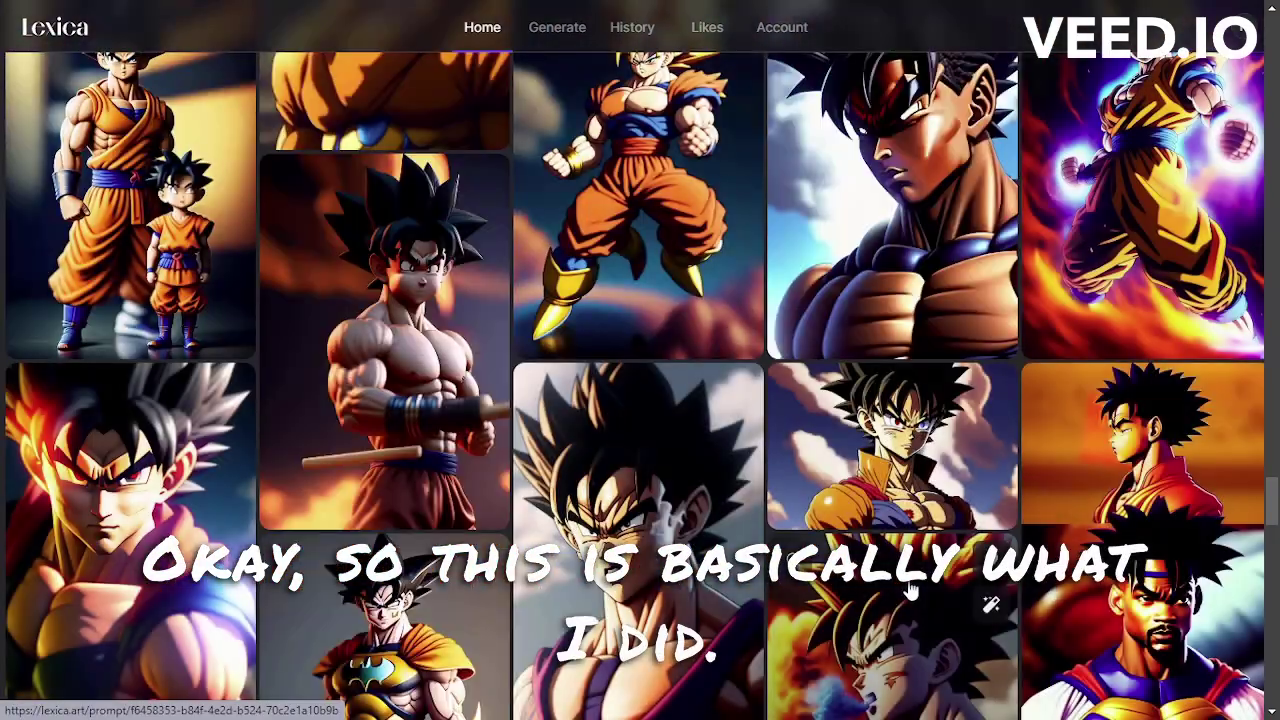
scroll(908, 592, down, 8)
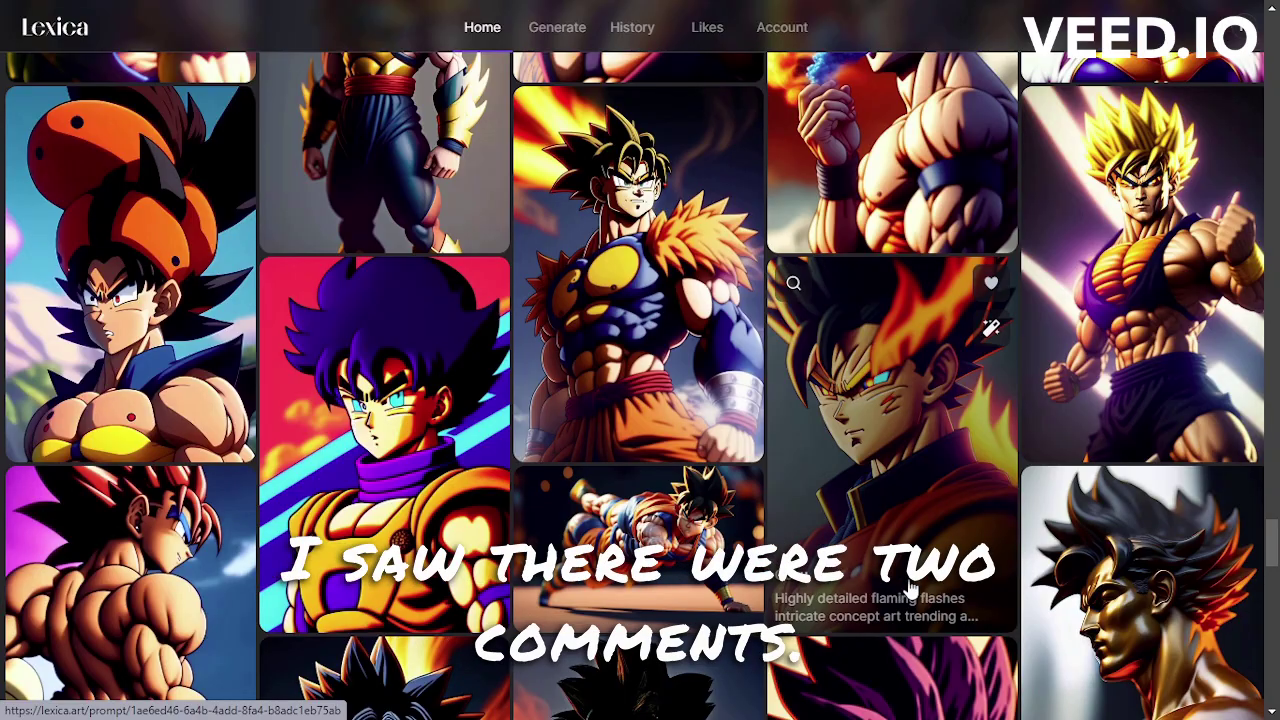
scroll(956, 499, down, 6)
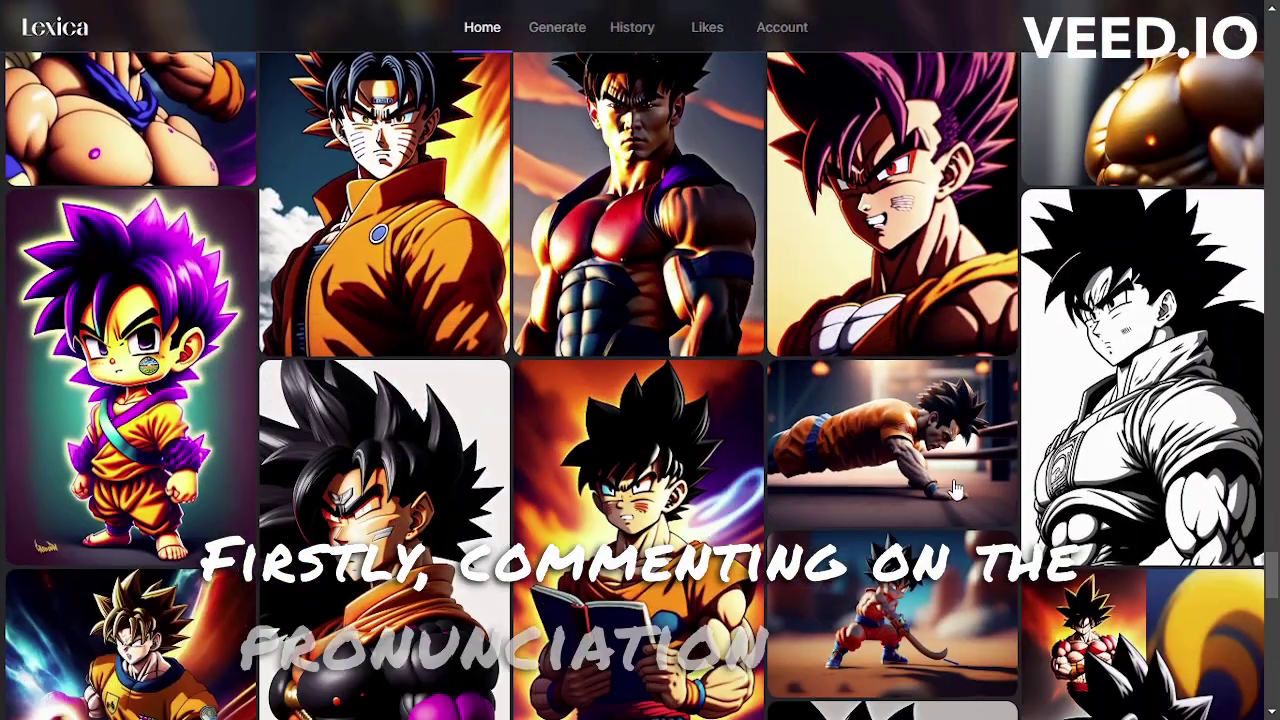
scroll(955, 489, down, 8)
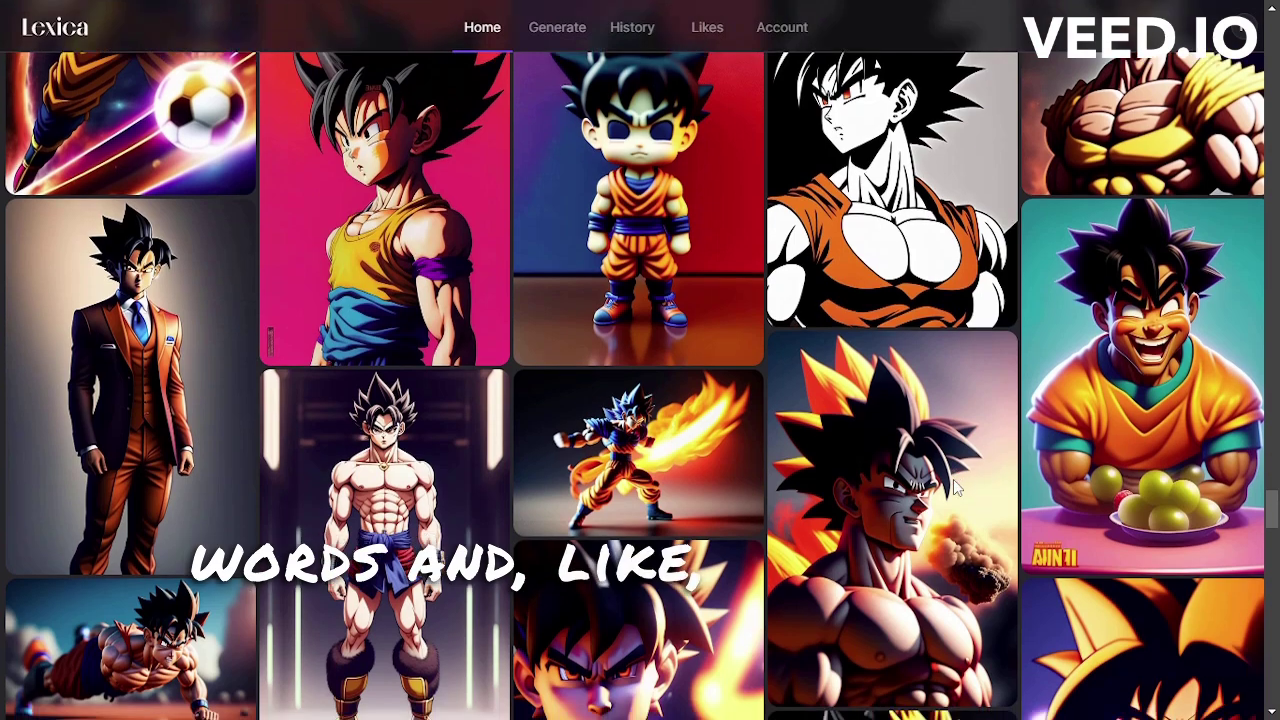
scroll(955, 489, down, 5)
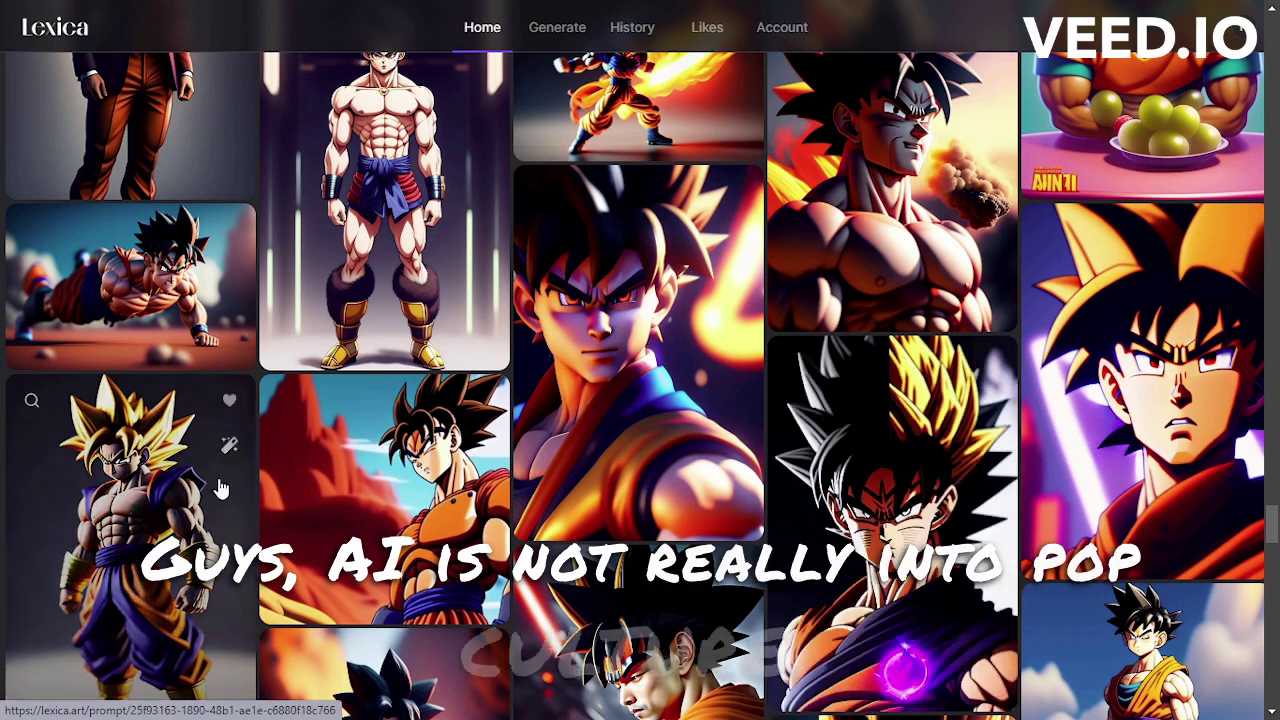
scroll(220, 488, down, 10)
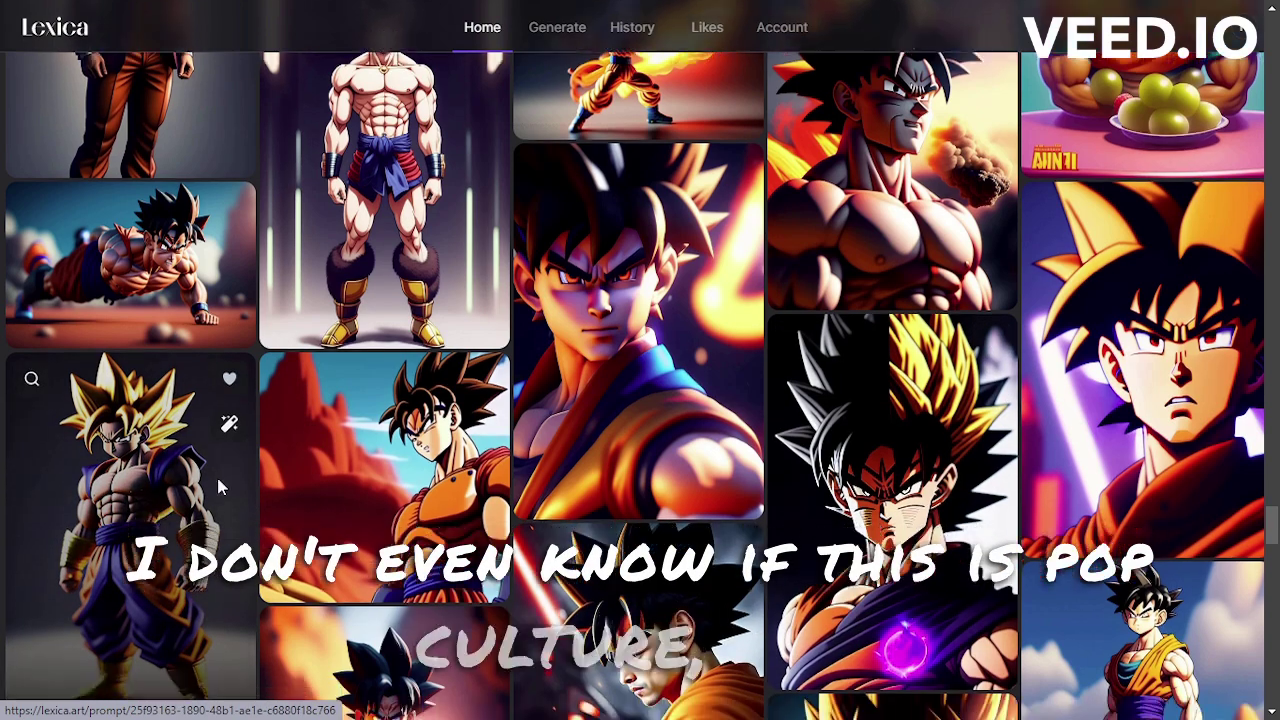
scroll(221, 458, down, 3)
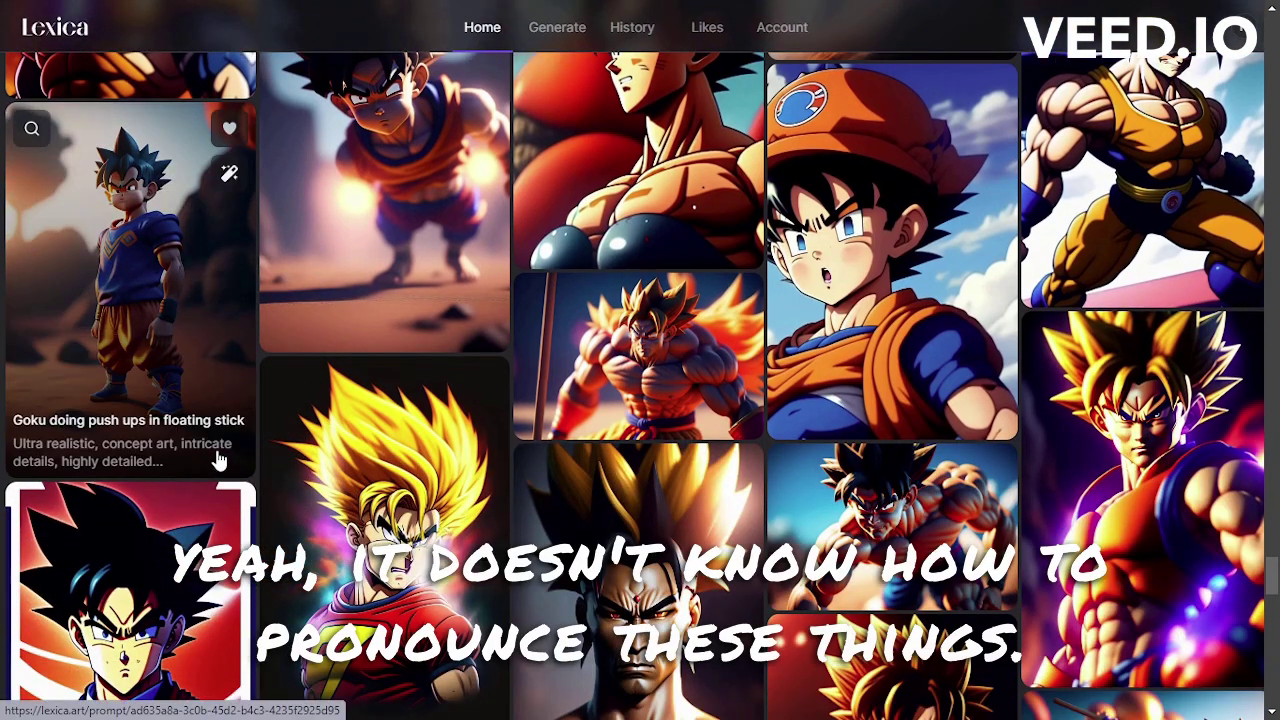
scroll(218, 455, down, 5)
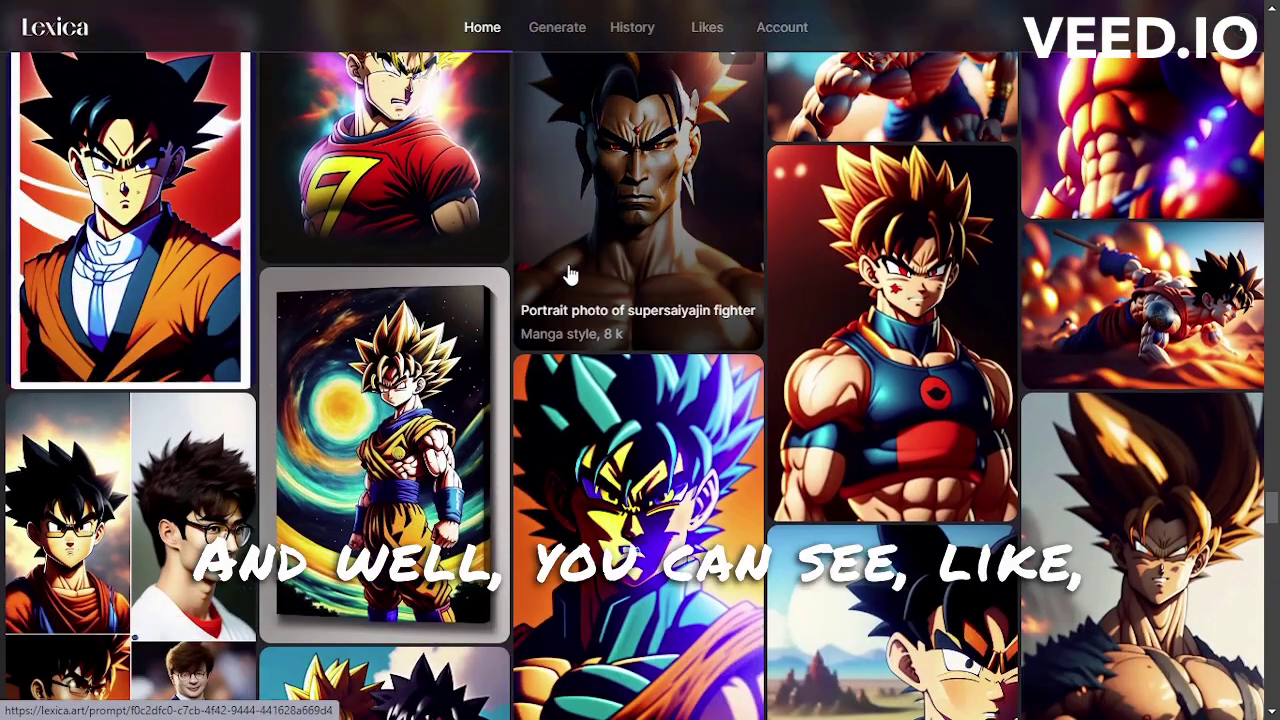
scroll(567, 275, up, 2)
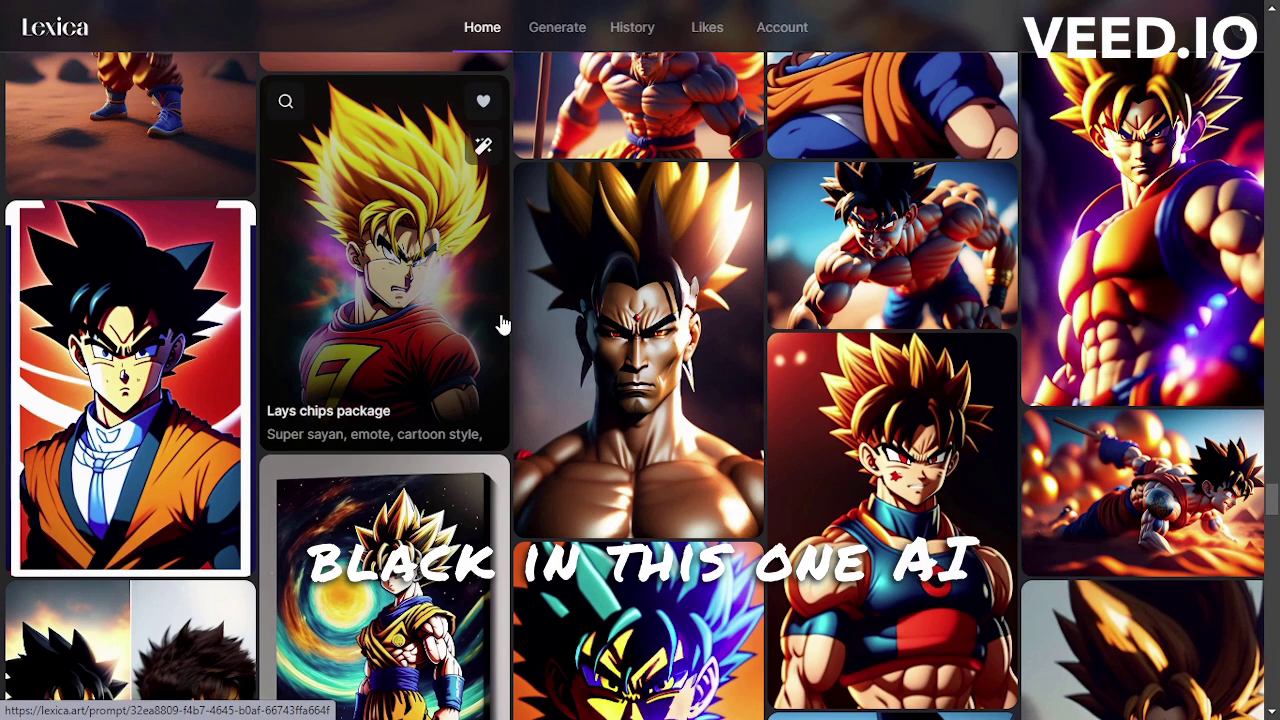
scroll(503, 325, down, 5)
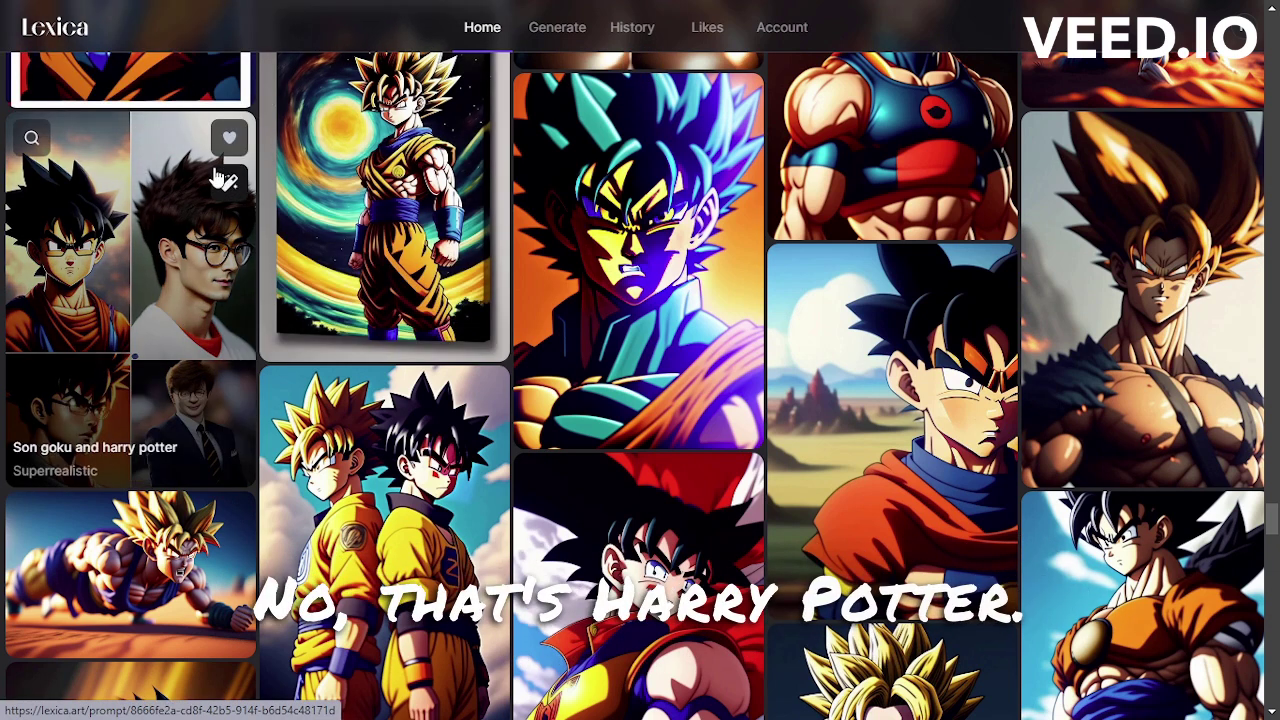
scroll(515, 355, down, 3)
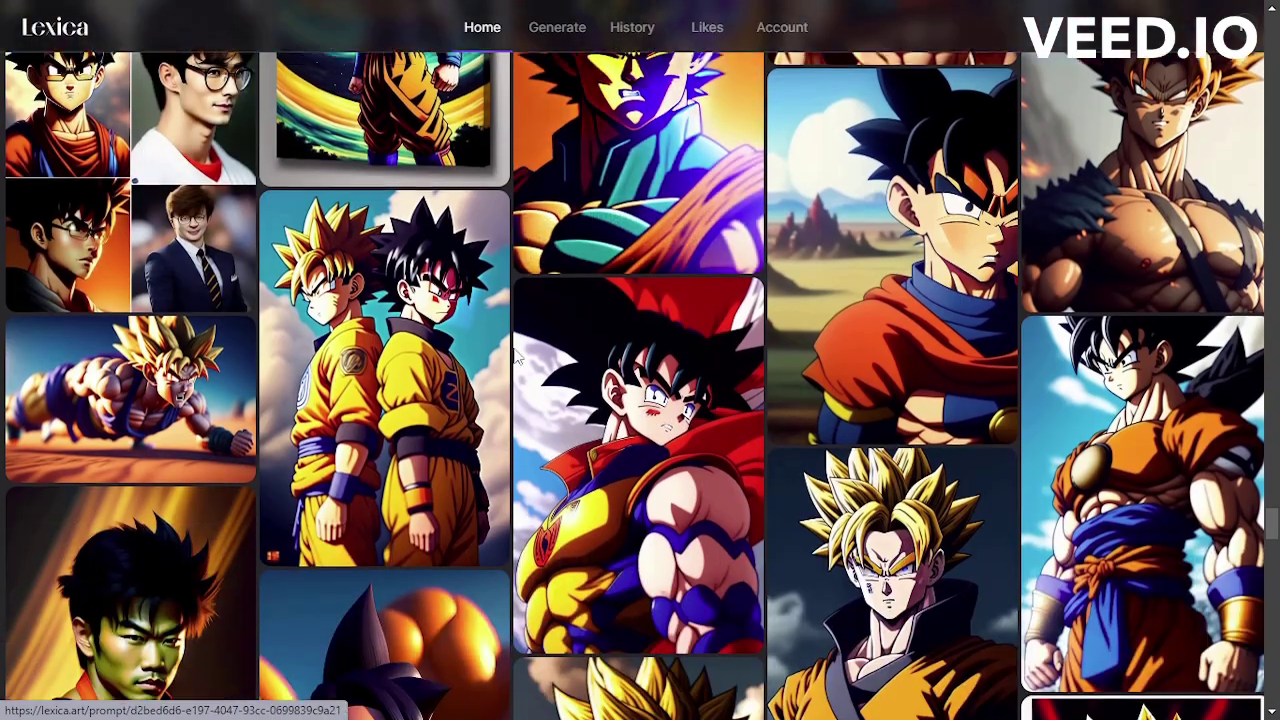
scroll(515, 355, down, 3)
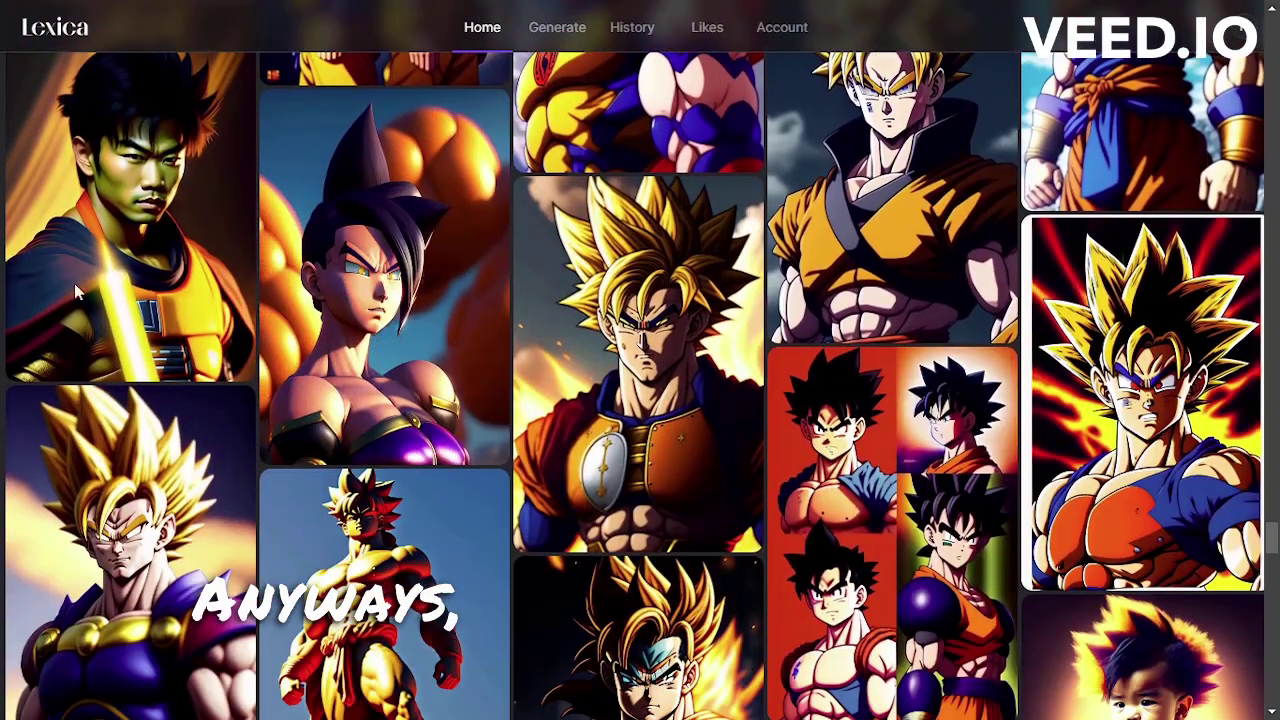
scroll(218, 281, down, 10)
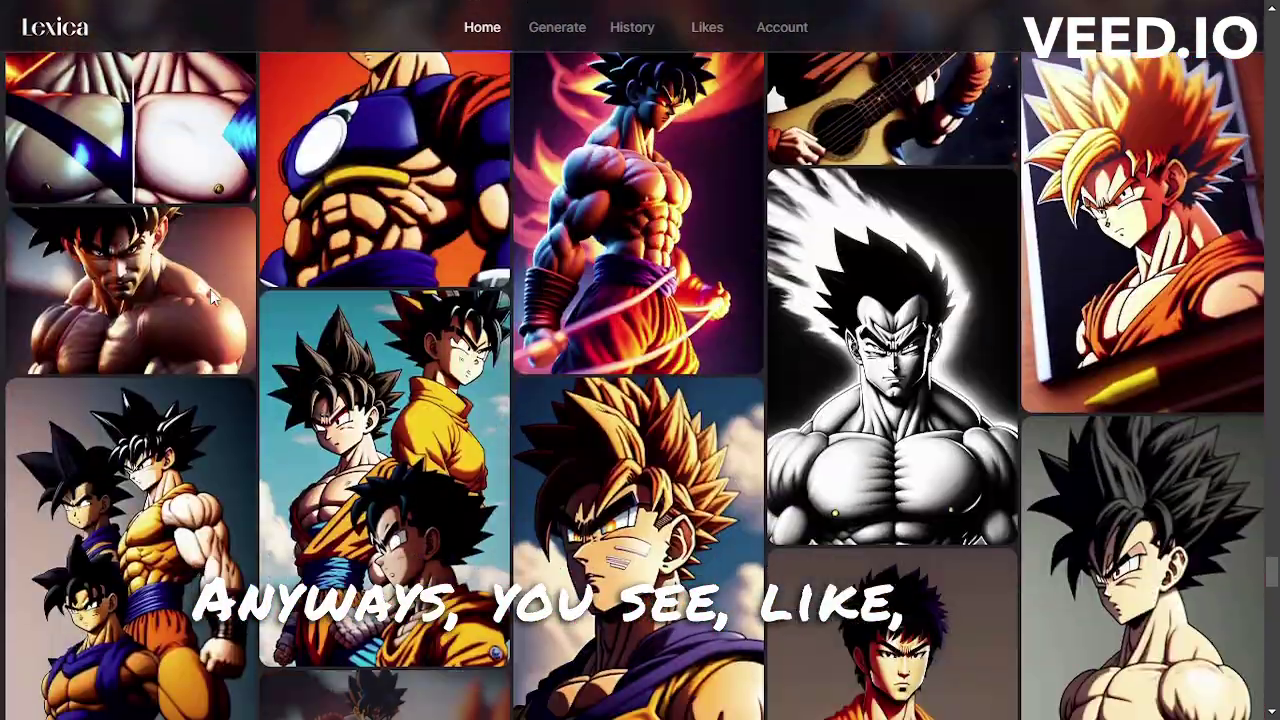
scroll(193, 293, down, 1)
scroll(193, 293, down, 8)
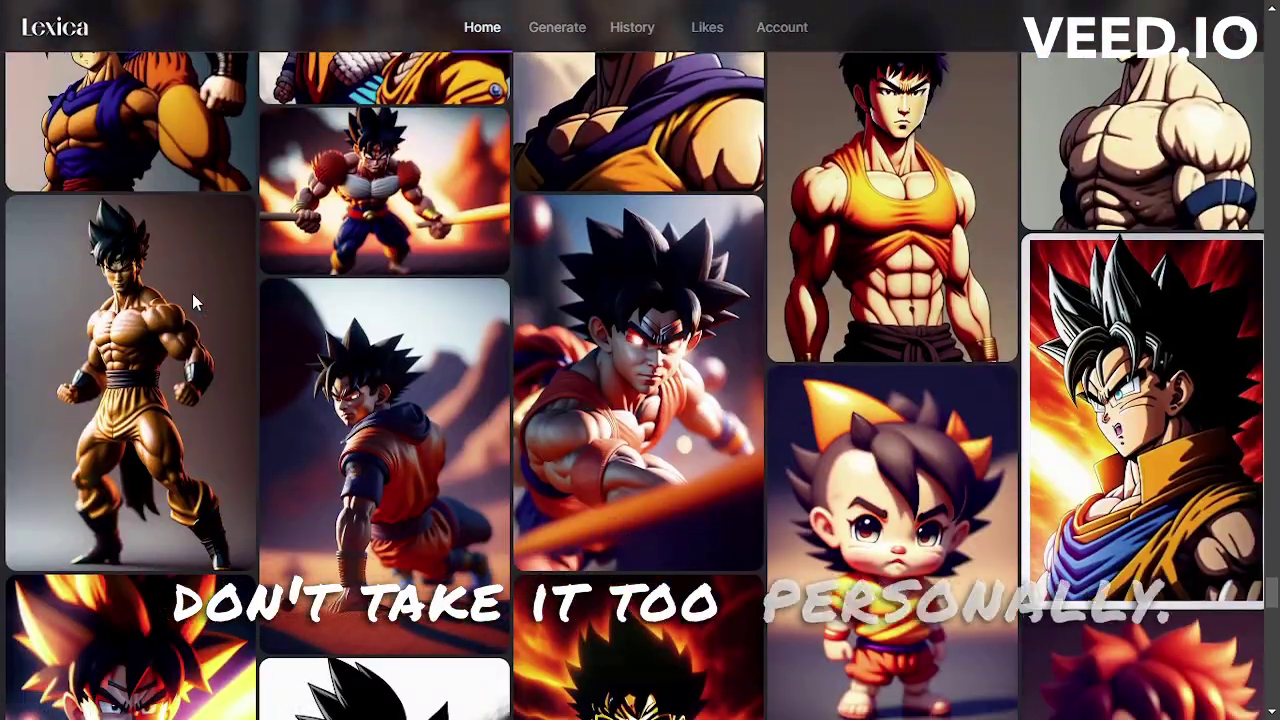
scroll(186, 300, down, 3)
scroll(170, 318, down, 10)
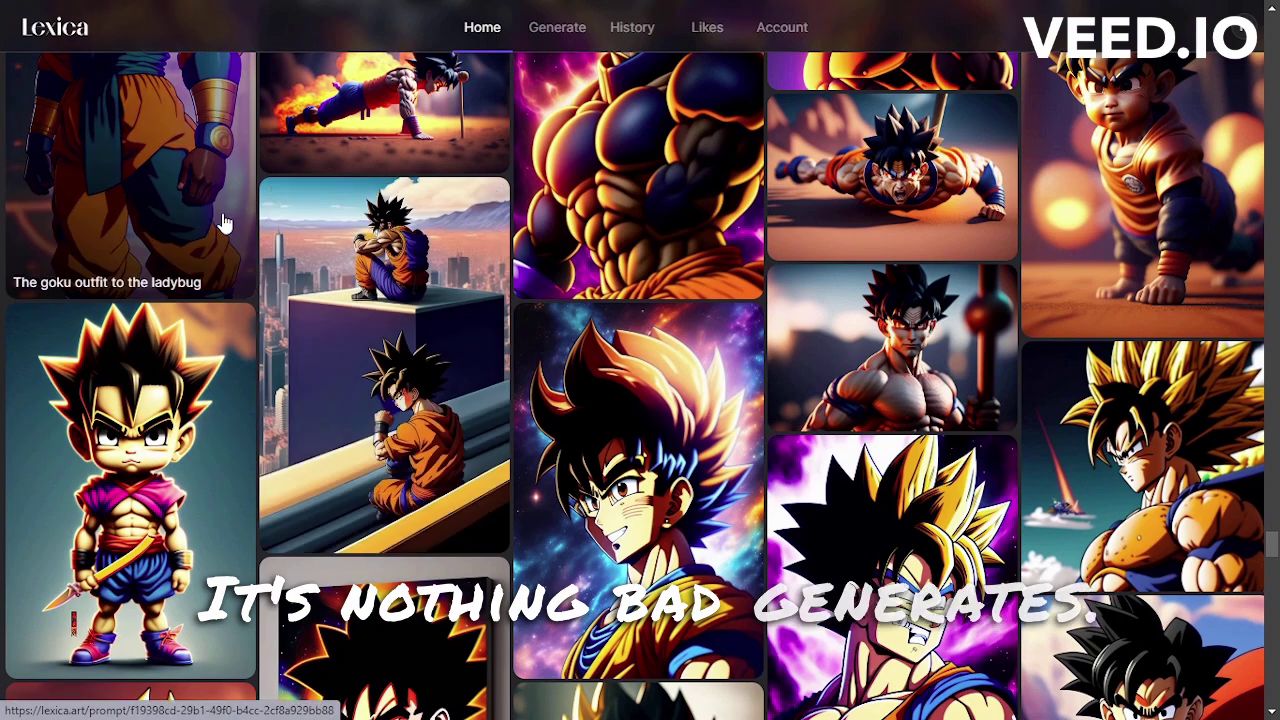
scroll(230, 200, down, 6)
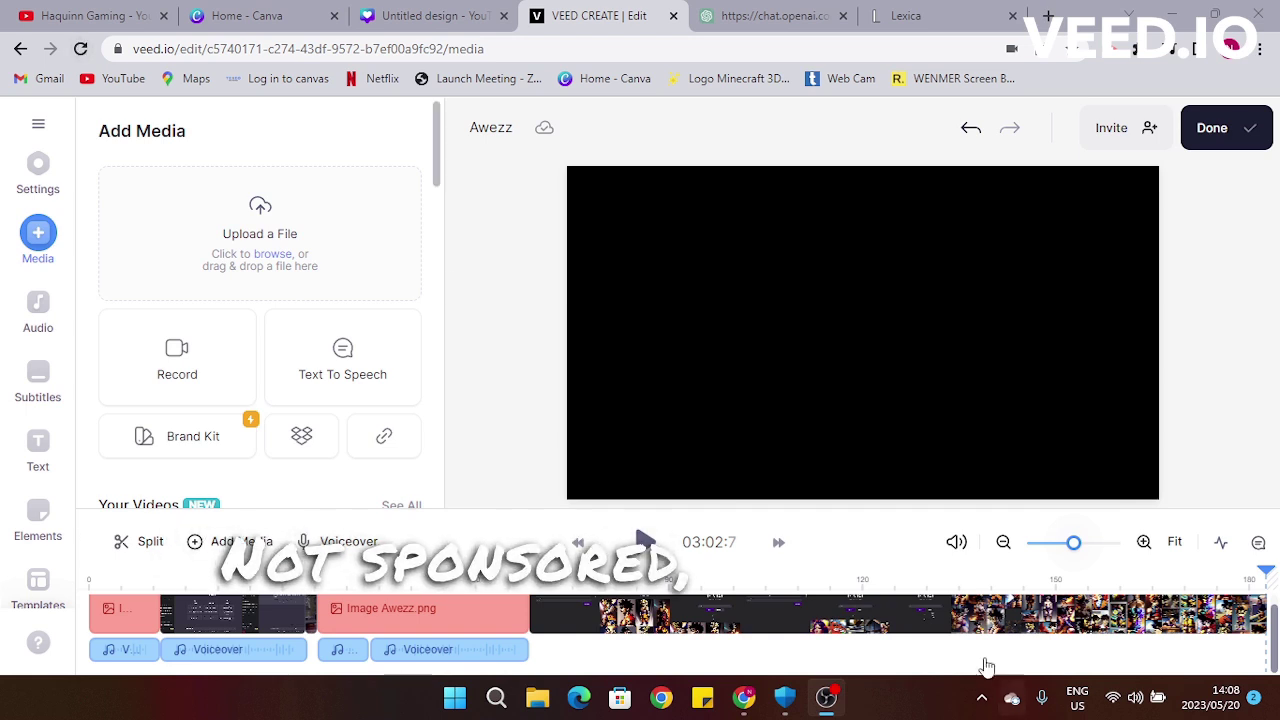
Select the main clip on the Awezz timeline and play the preview from the start
click(948, 608)
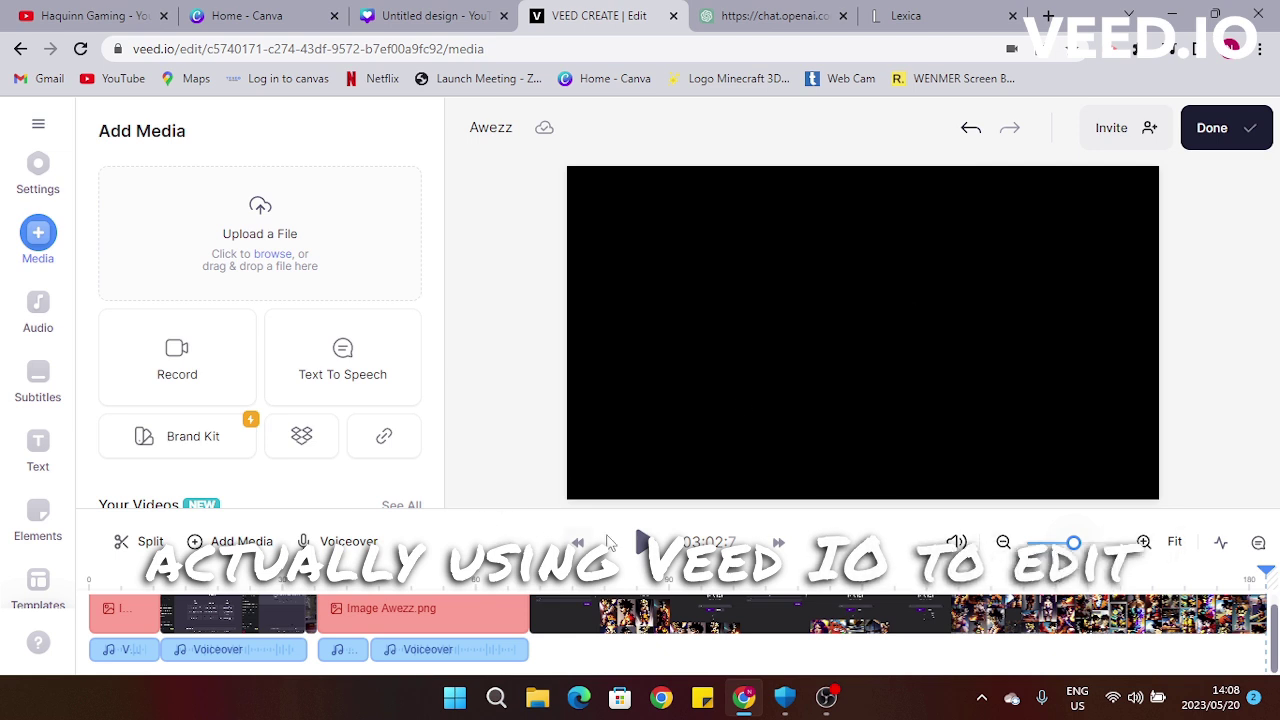
click(643, 542)
Pause the Awezz preview one second in, then toggle browser full screen on and off with F11
click(643, 545)
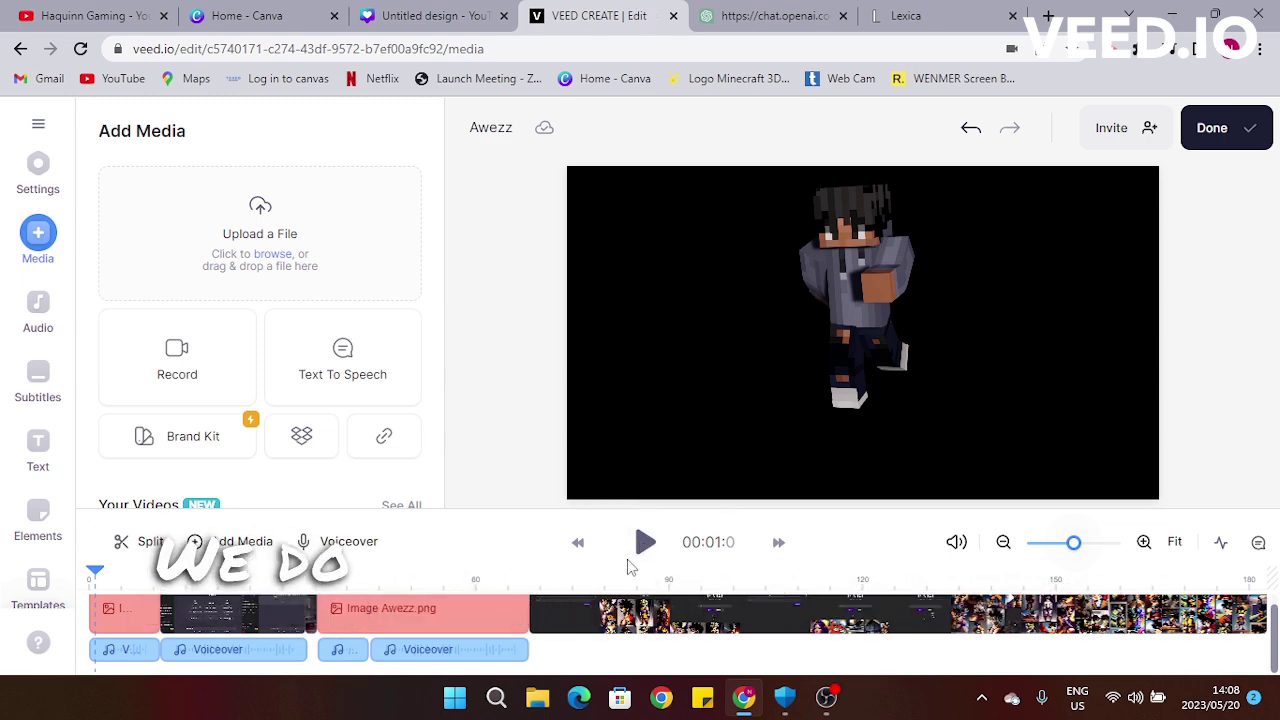
key(F11)
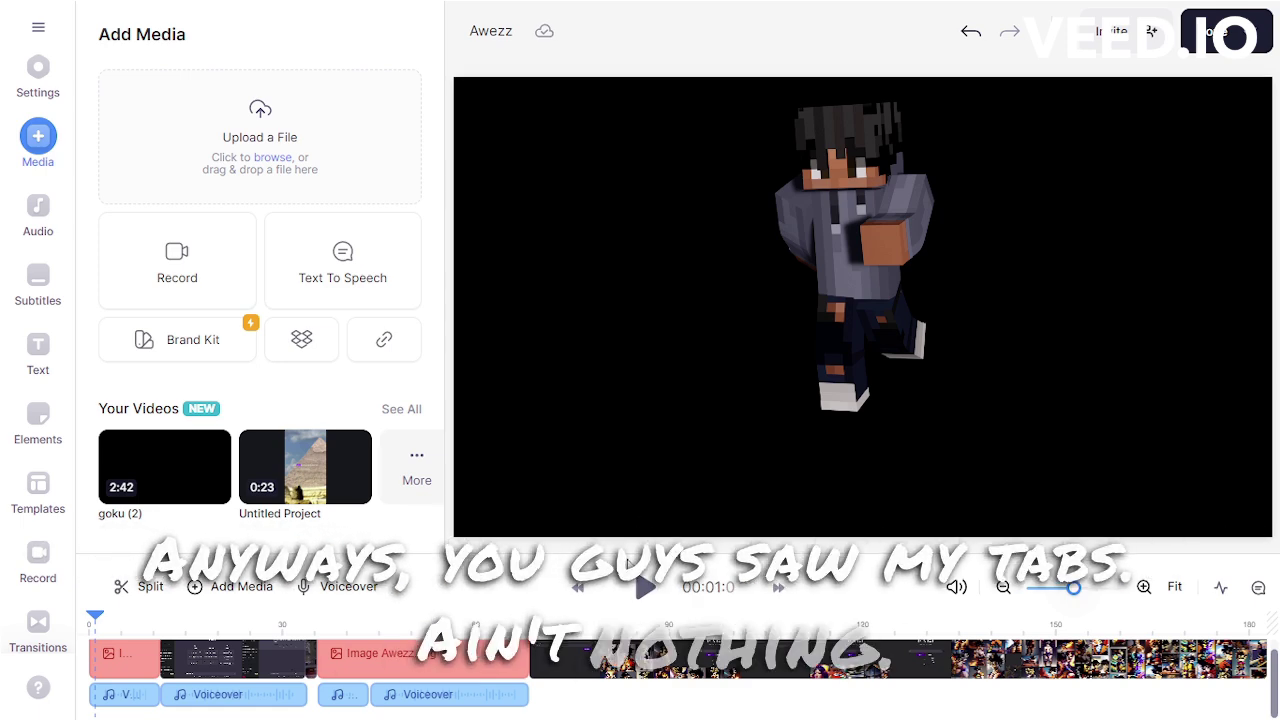
key(F11)
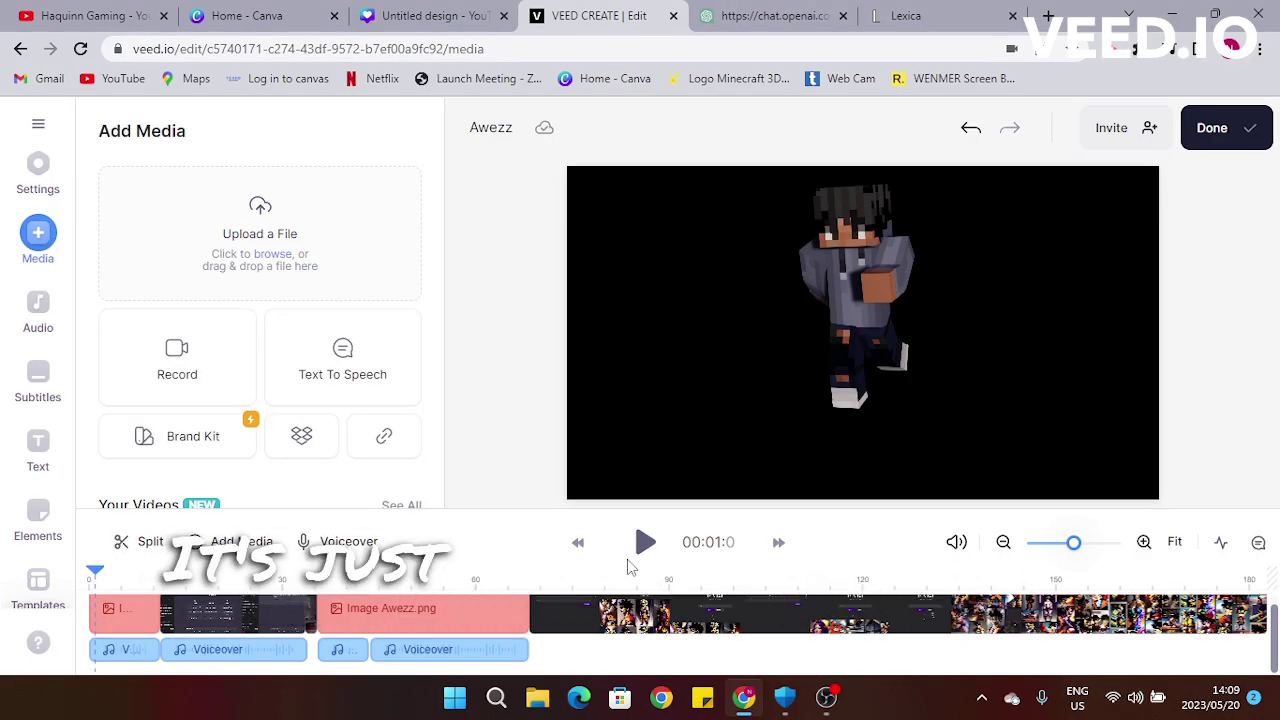